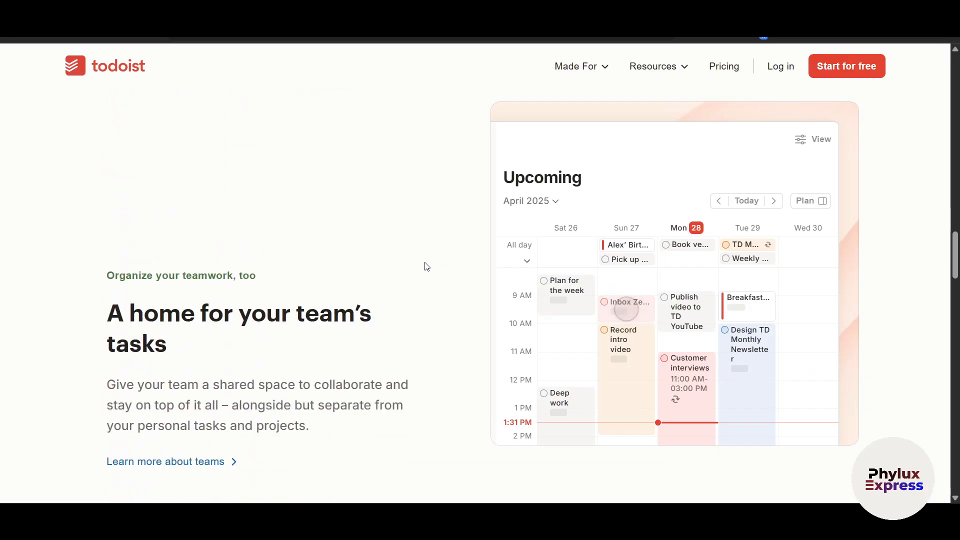
- Look through the Todoist home page, covering the team features, product video, templates and footer links
scroll(426, 266, "down", 4)
scroll(427, 266, "down", 3)
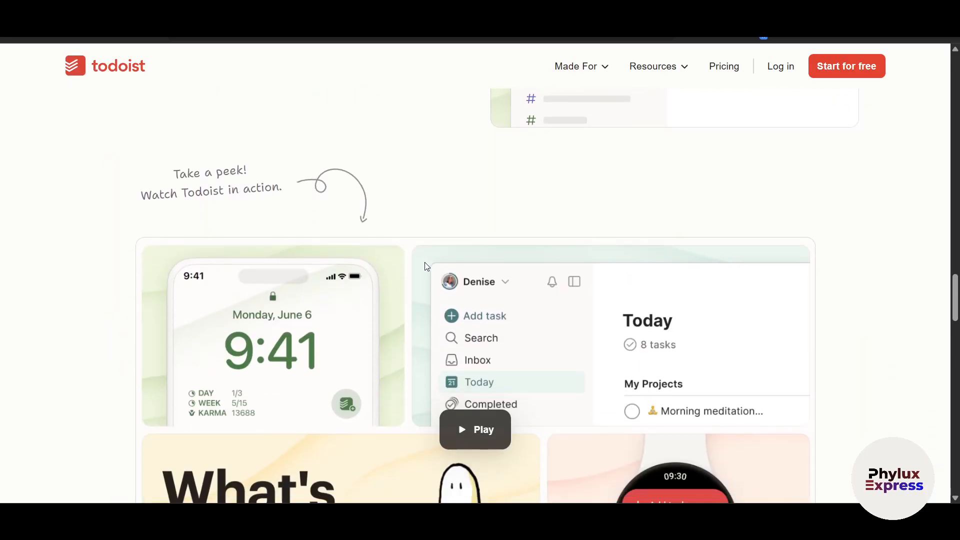
scroll(426, 266, "down", 3)
scroll(425, 262, "down", 8)
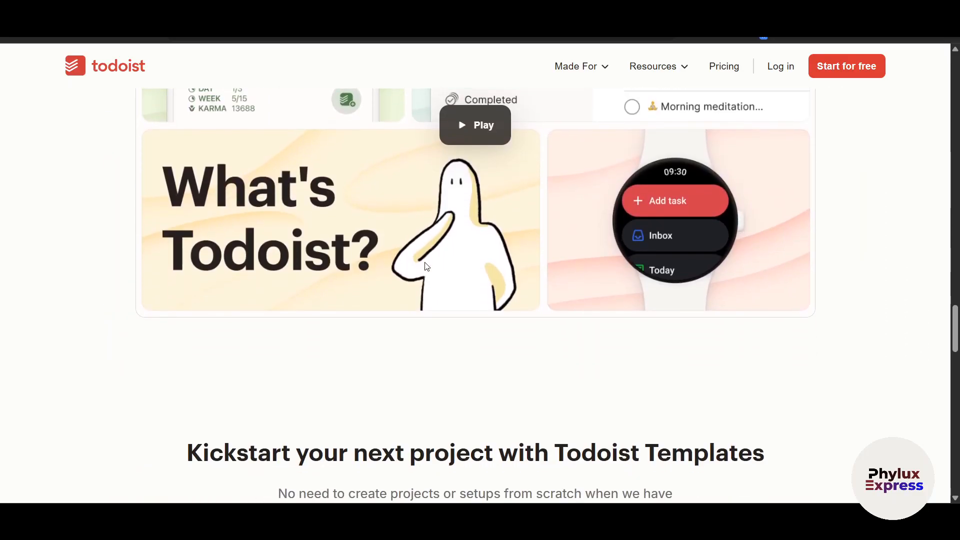
scroll(426, 265, "down", 8)
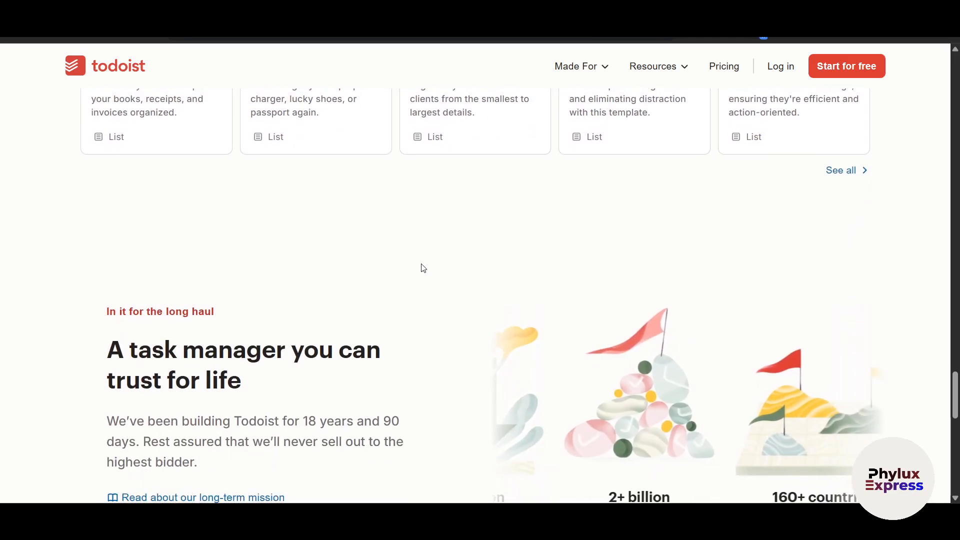
scroll(400, 295, "down", 6)
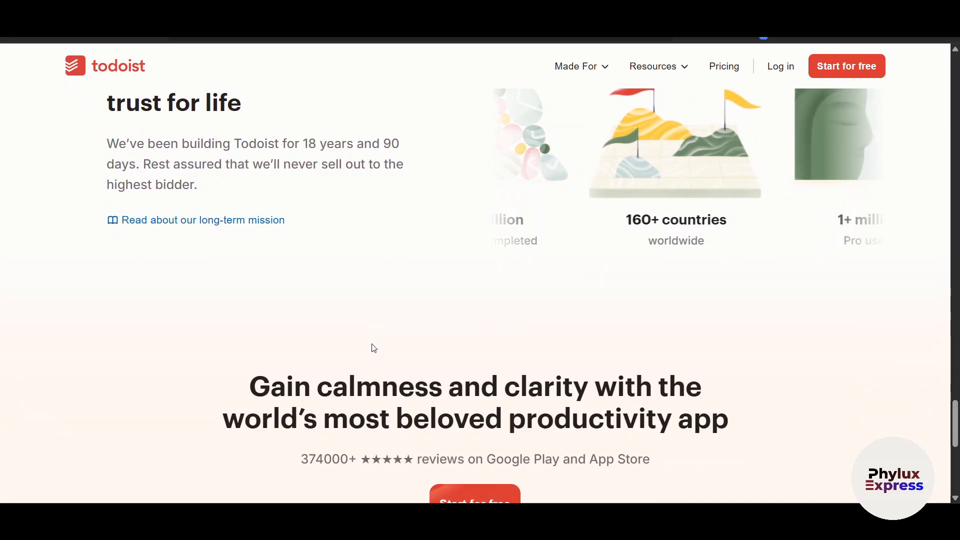
scroll(374, 348, "down", 7)
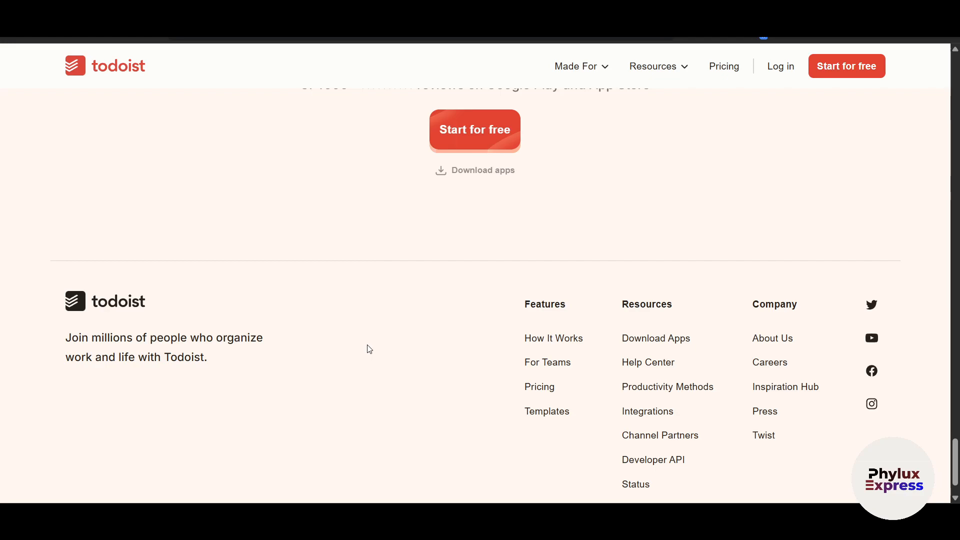
scroll(449, 296, "up", 15)
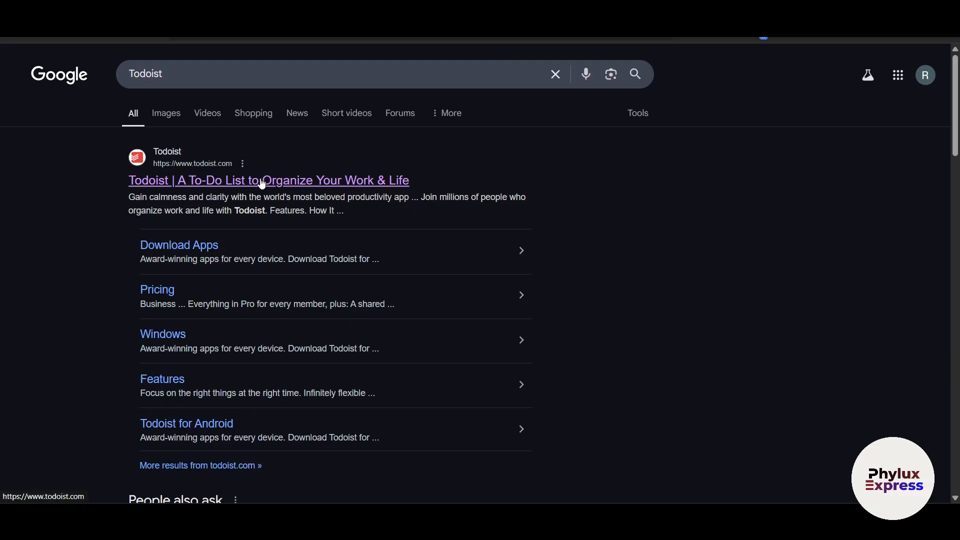
- Open the Todoist website from the search results and view the plans on its pricing page
left_click(261, 184)
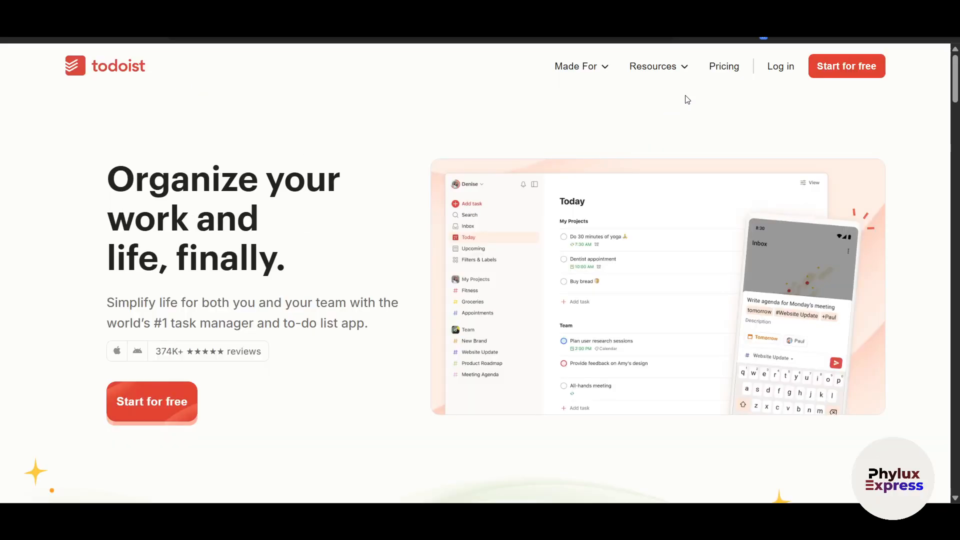
left_click(719, 68)
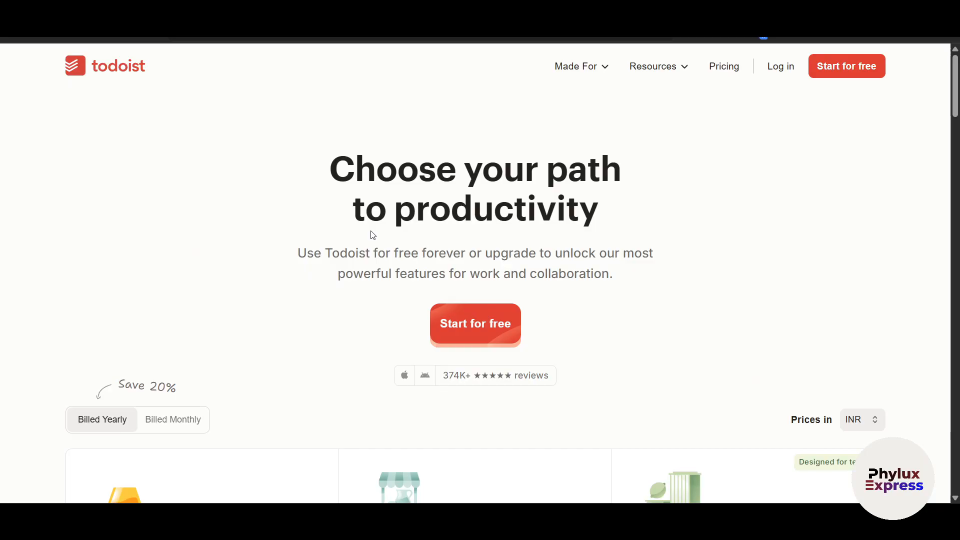
scroll(610, 338, "down", 2)
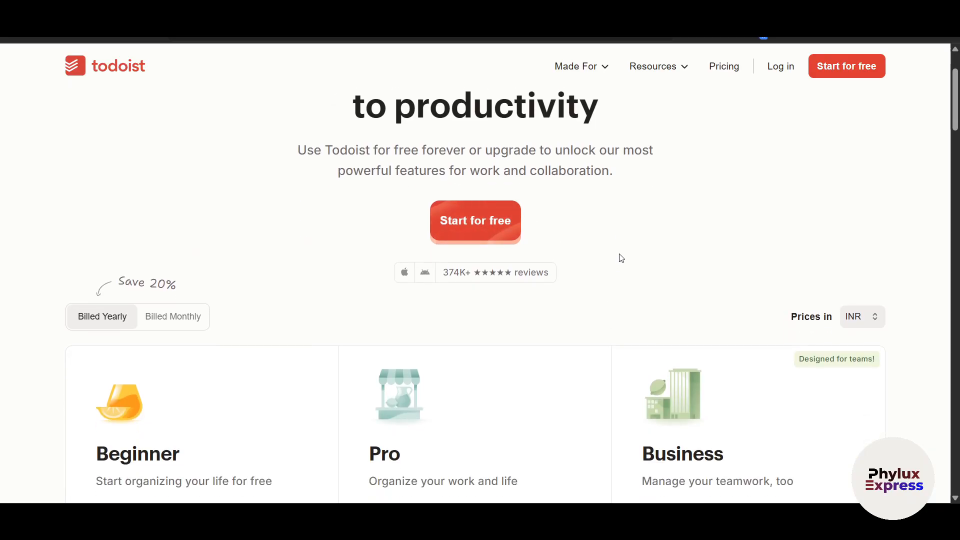
scroll(621, 258, "down", 1)
scroll(188, 253, "down", 1)
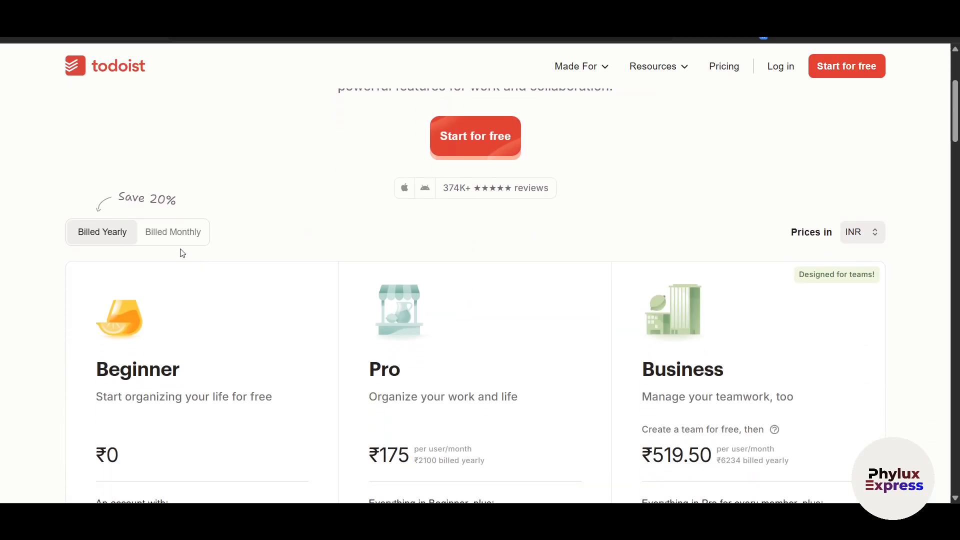
- Compare the monthly and yearly prices of the Beginner, Pro and Business plans and look over the plan comparison table
left_click(160, 236)
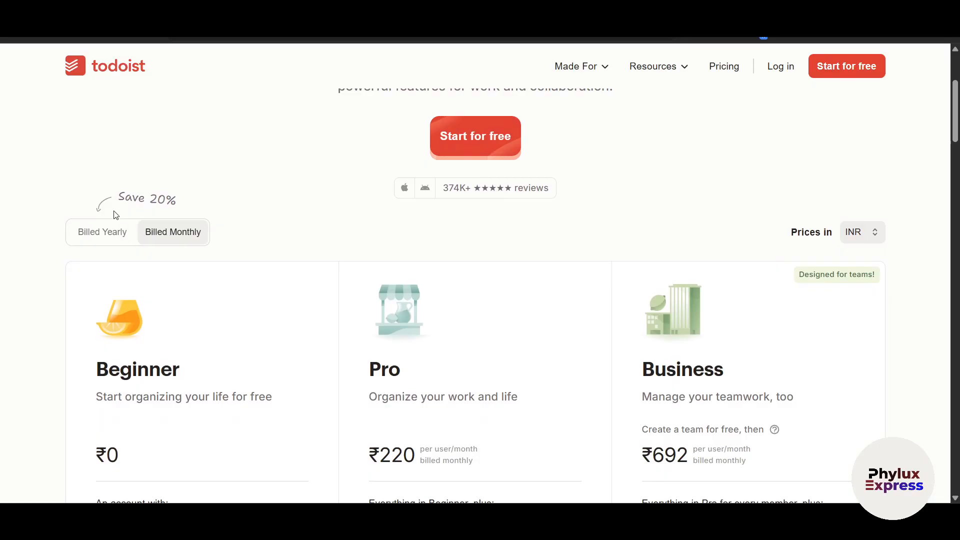
left_click(113, 234)
scroll(114, 235, "down", 10)
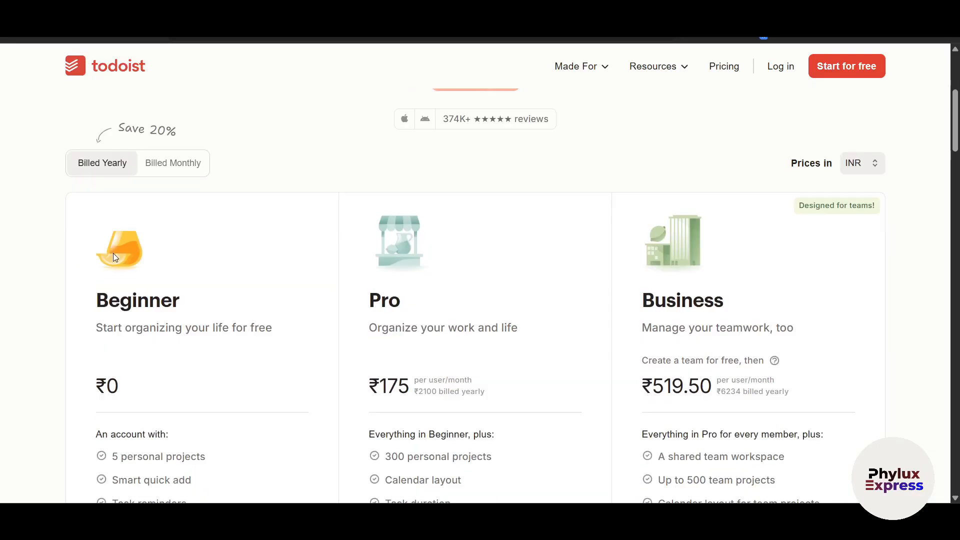
scroll(436, 380, "down", 14)
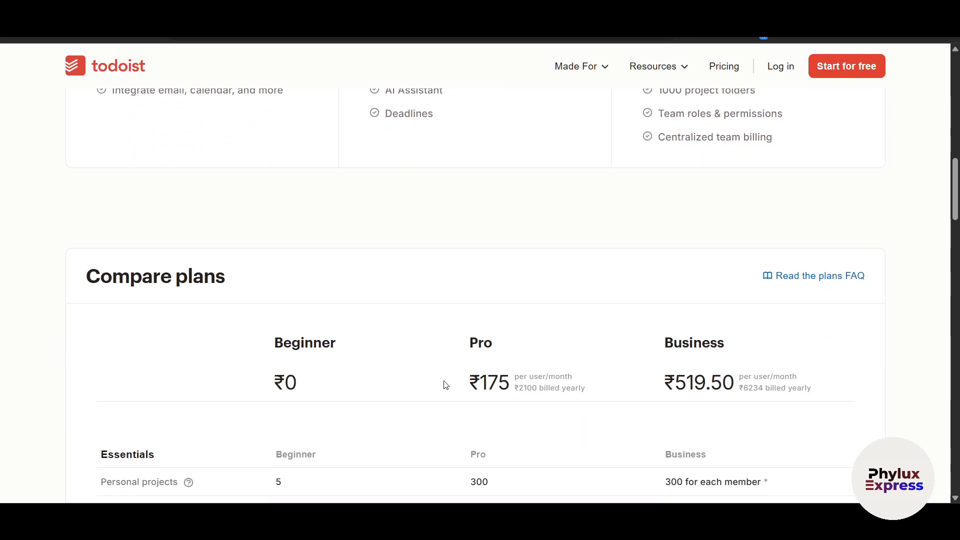
scroll(468, 378, "up", 15)
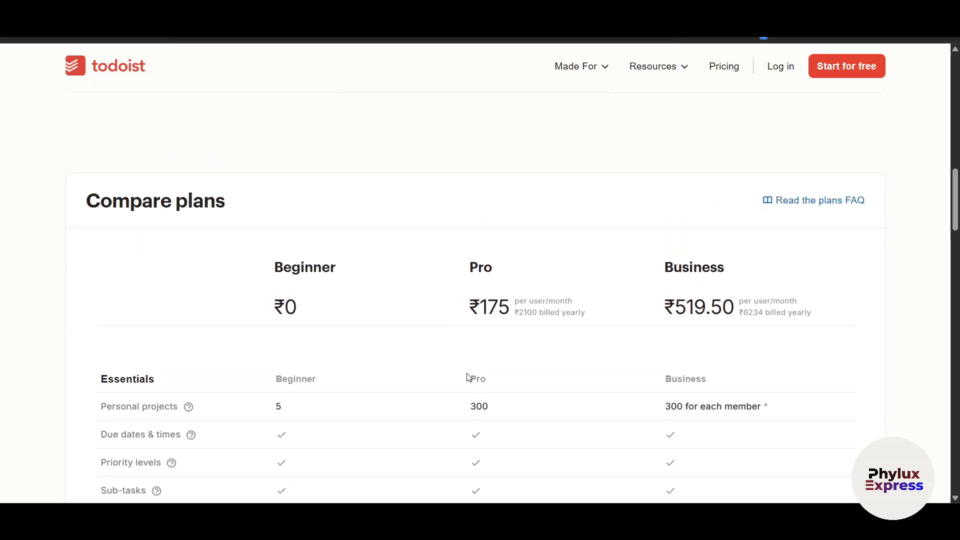
scroll(468, 378, "up", 5)
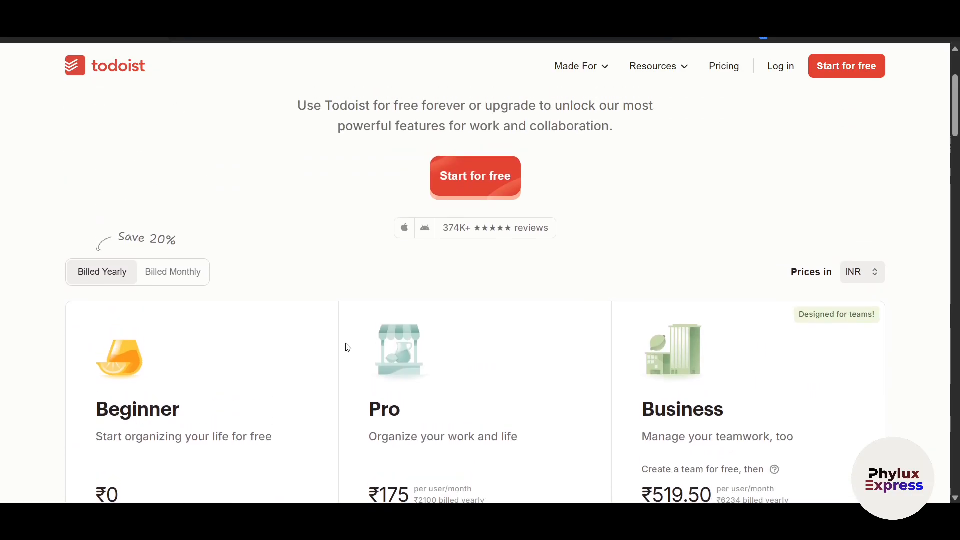
- Start the free sign-up and register with the second listed Google account
left_click(486, 243)
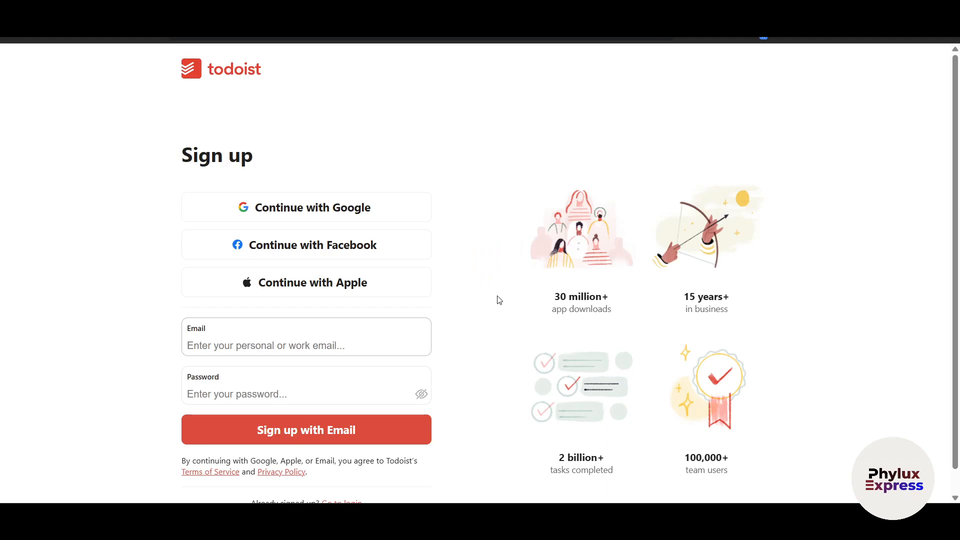
left_click(294, 211)
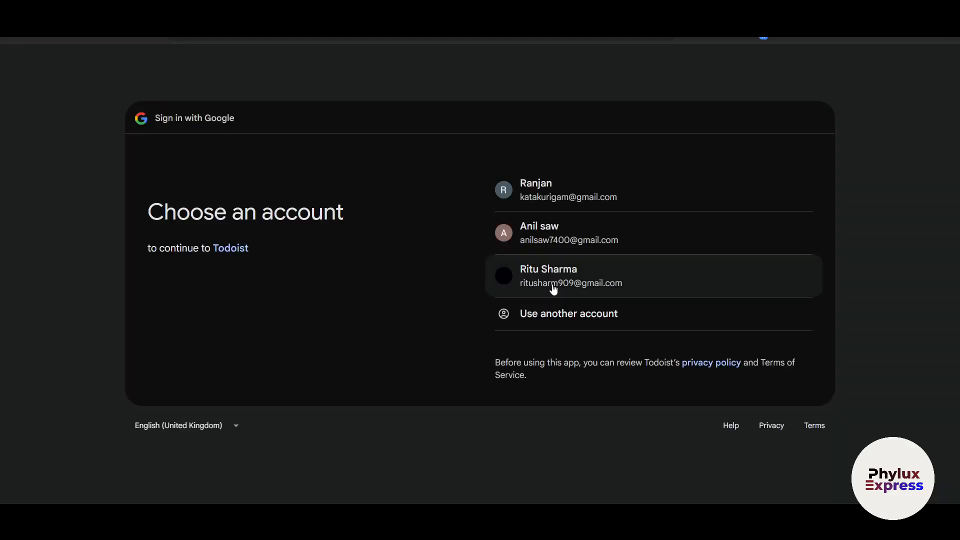
left_click(542, 239)
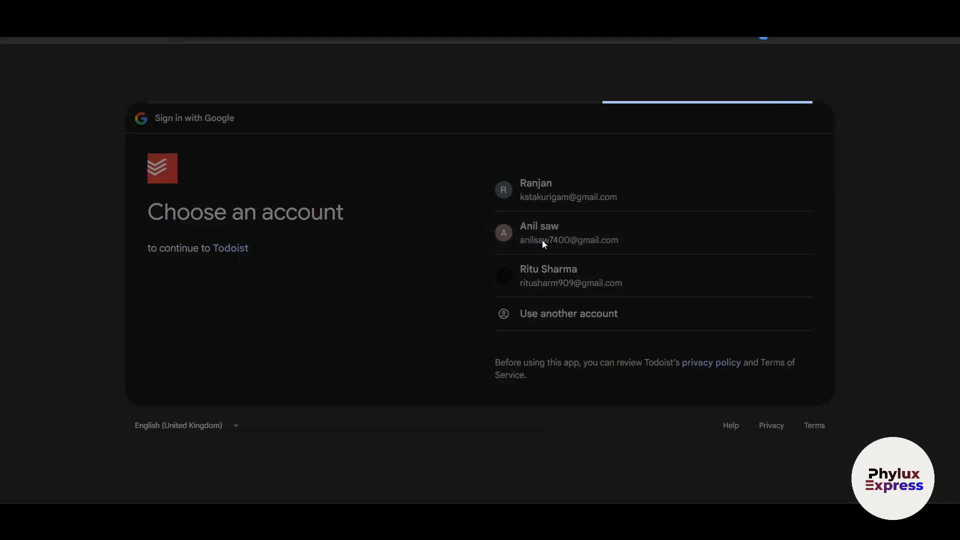
left_click(716, 344)
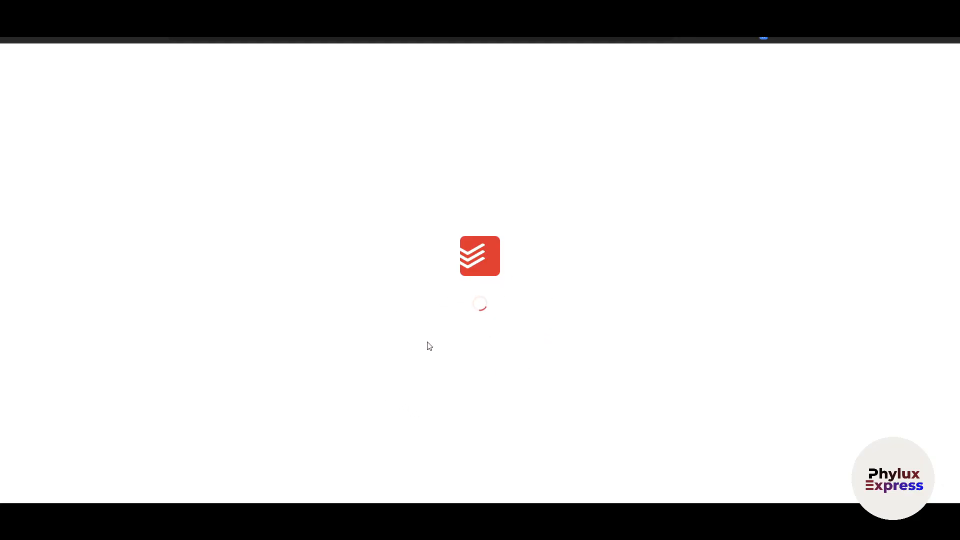
- Try to upload the picture "image (5)" as the profile photo
left_click(210, 216)
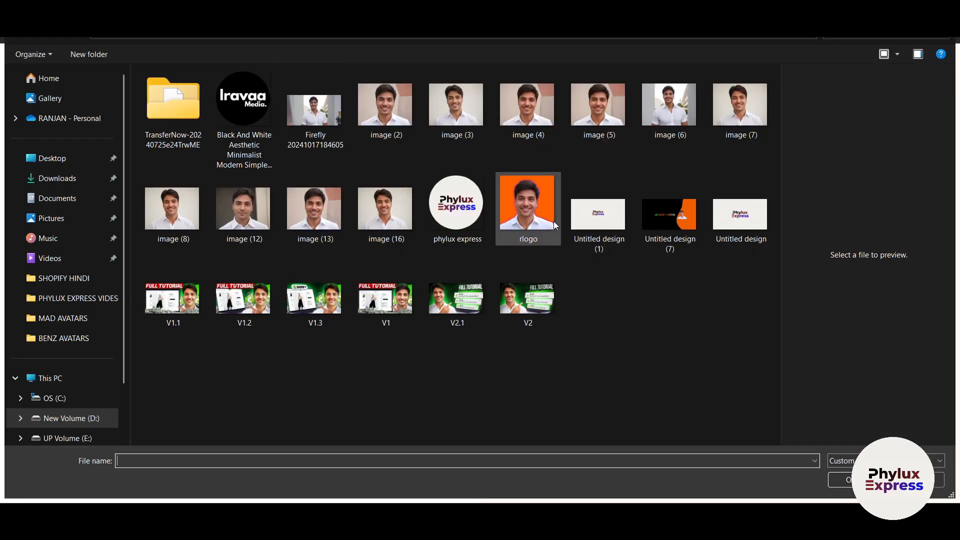
left_click(598, 105)
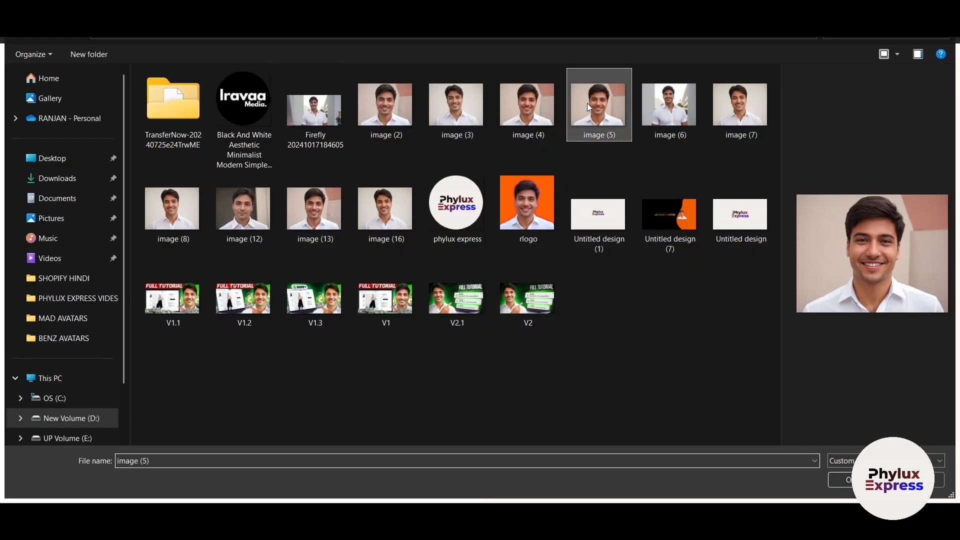
left_click(850, 481)
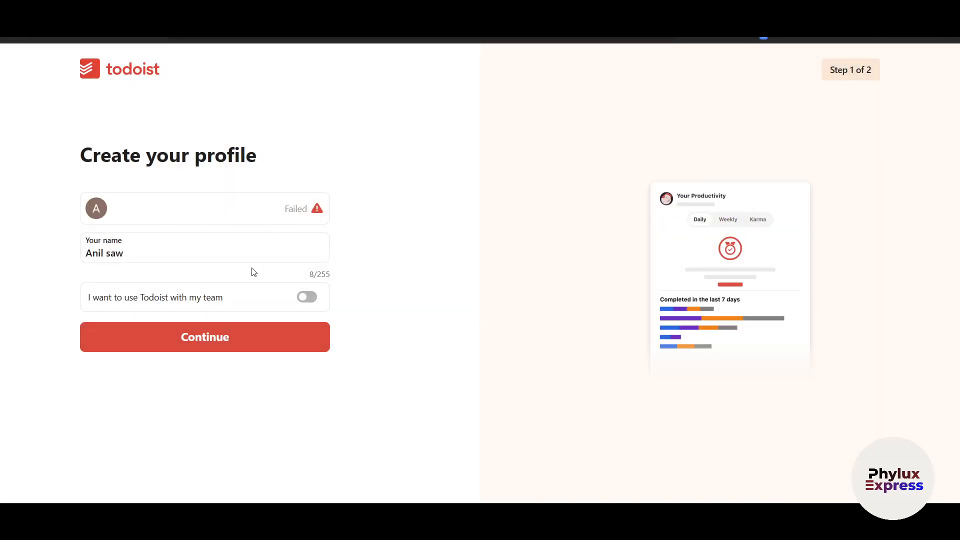
- Enable using Todoist with a team, replace the profile name with the user's first name, and finish creating the profile
left_click(305, 300)
left_click_drag(171, 249, 49, 269)
type("Ron")
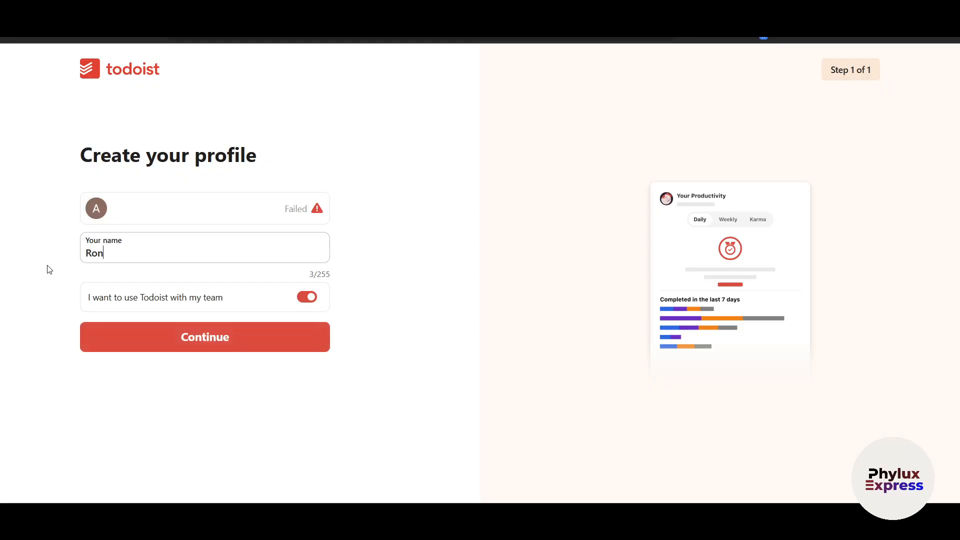
type(" Ronwa")
left_click(173, 343)
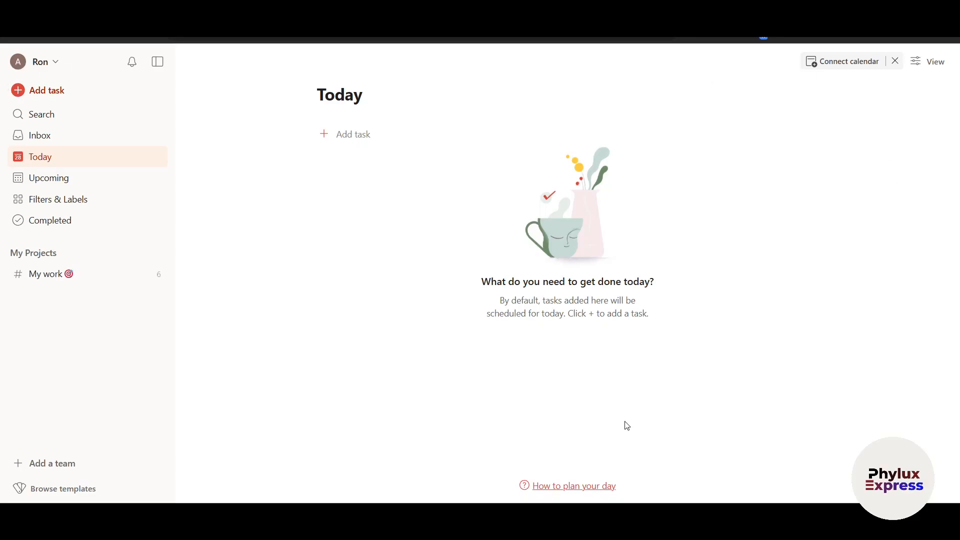
- Start the team setup with the Business trial and submit a Phylux Express team name
scroll(531, 355, "down", 2)
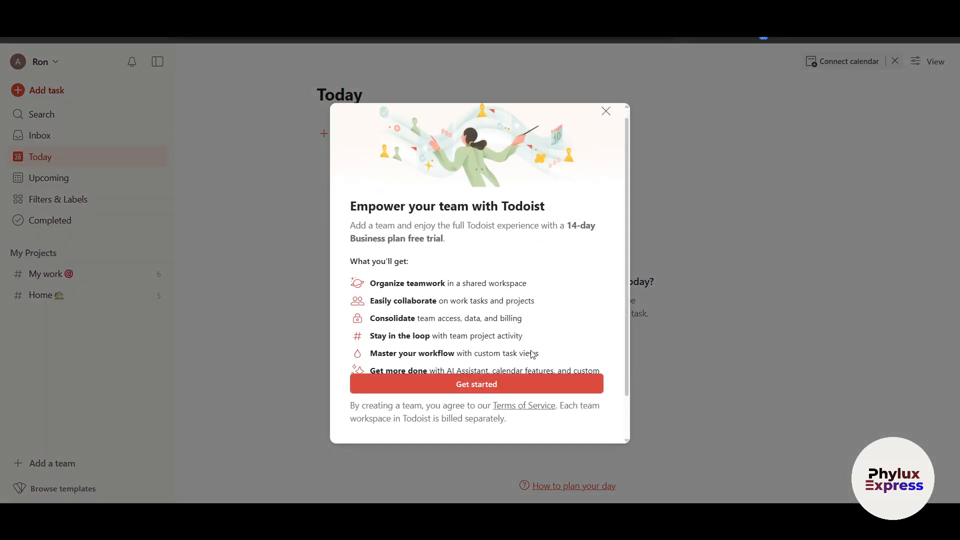
left_click(490, 389)
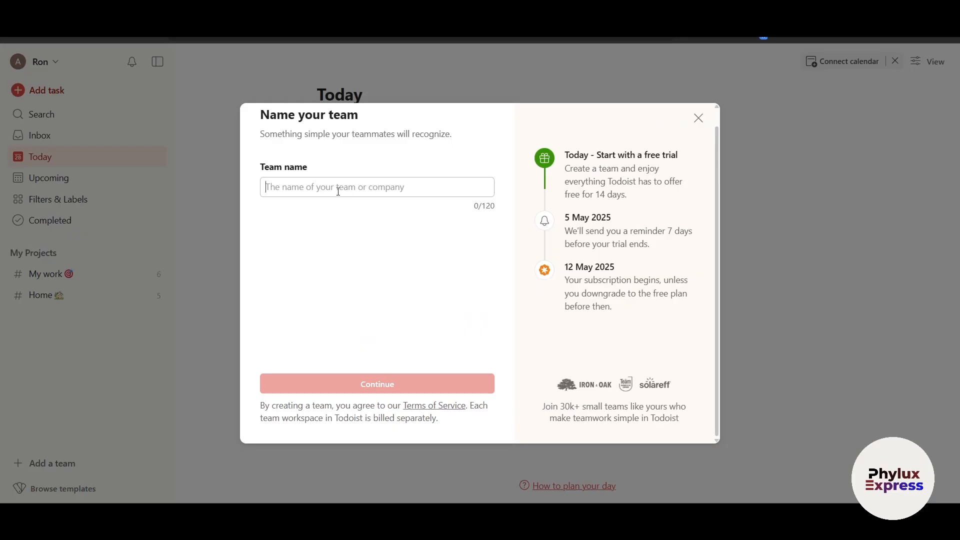
type("P")
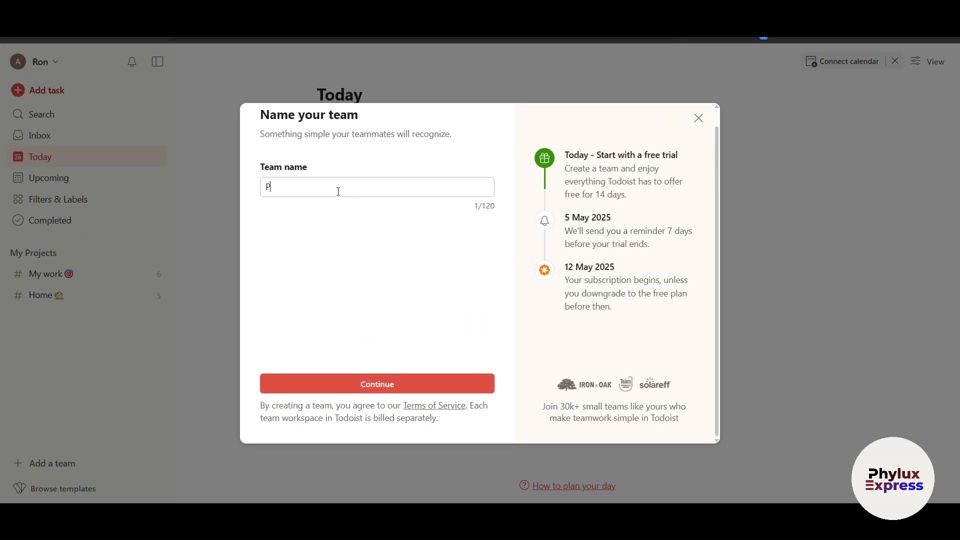
type("hylux Express tT")
left_click(381, 384)
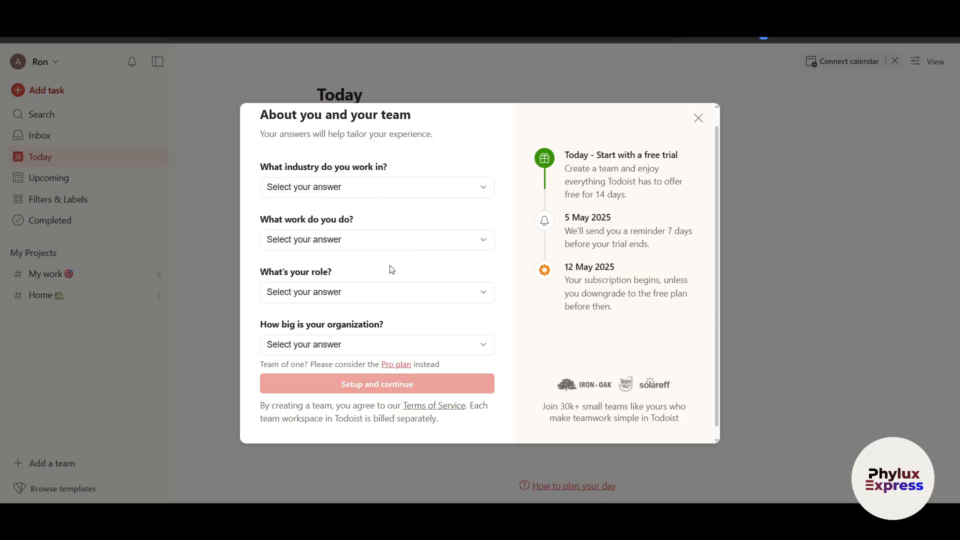
- Look over the industry, work, role and organization size questions, and close the team setup without answering them
scroll(388, 343, "down", 1)
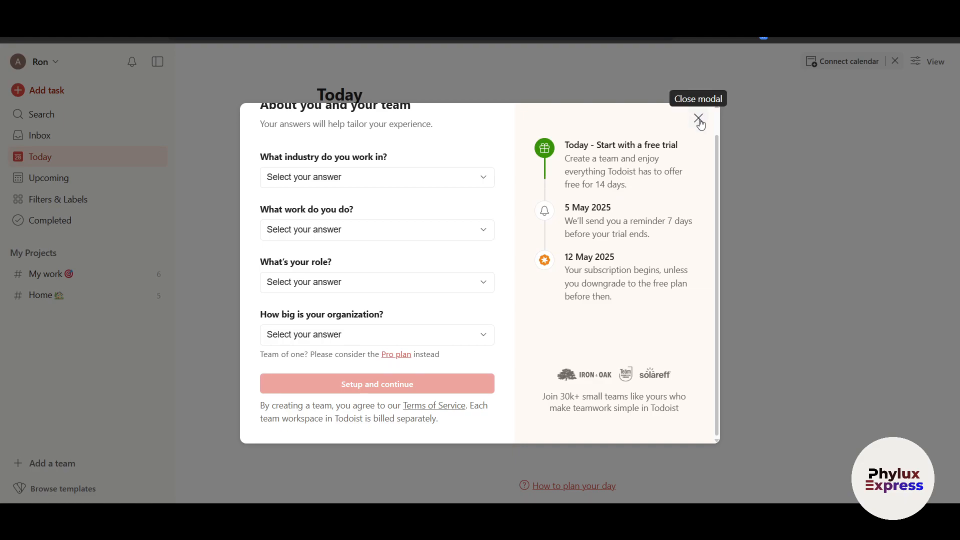
scroll(436, 210, "up", 2)
left_click(406, 207)
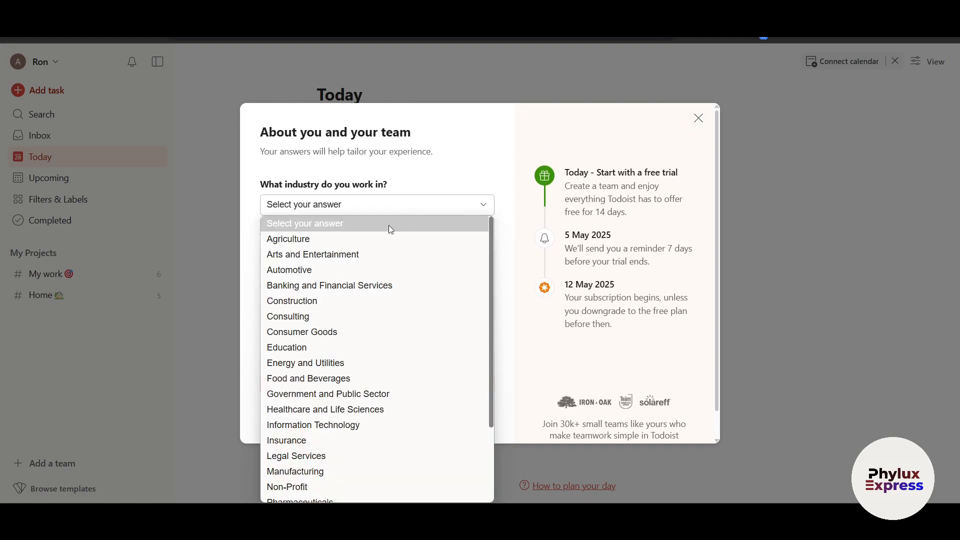
left_click(543, 365)
scroll(414, 295, "down", 1)
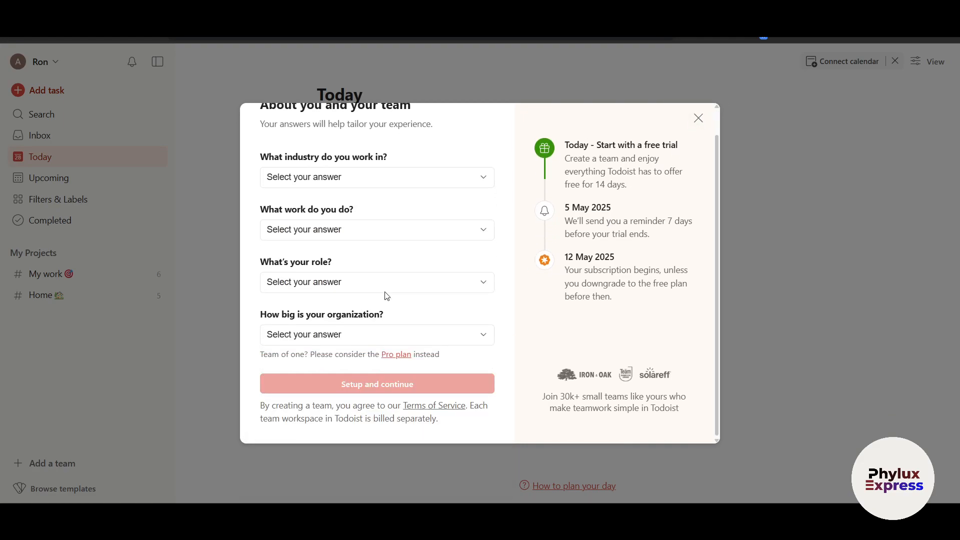
left_click(702, 125)
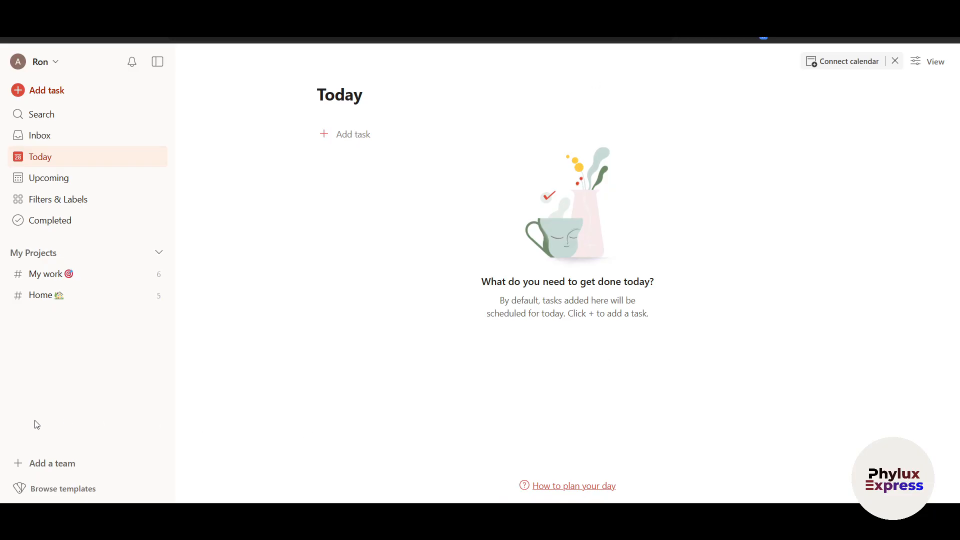
left_click(59, 468)
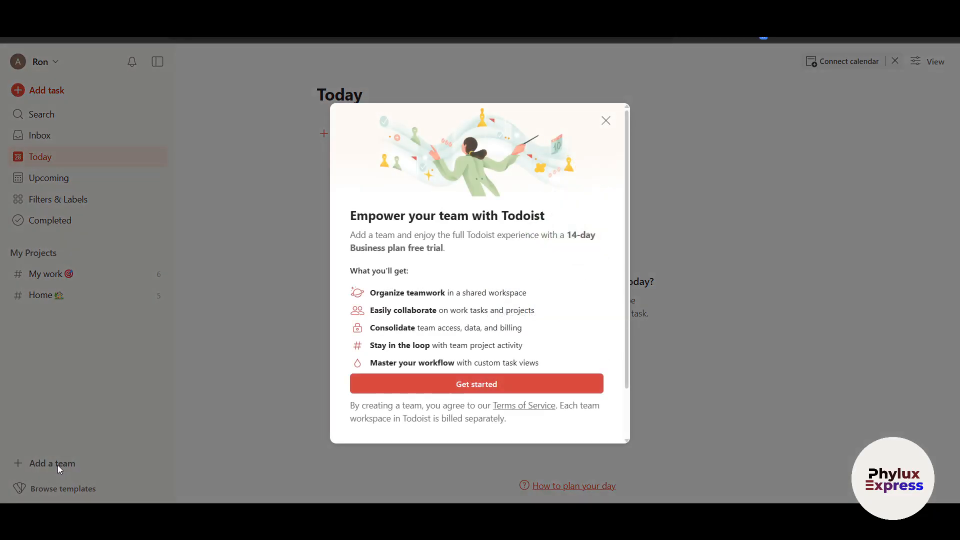
left_click(435, 384)
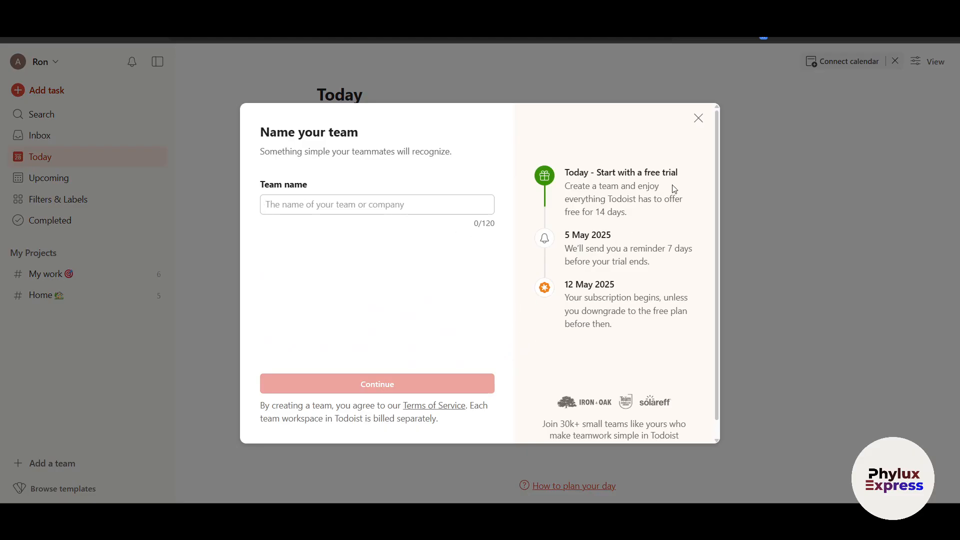
left_click(698, 119)
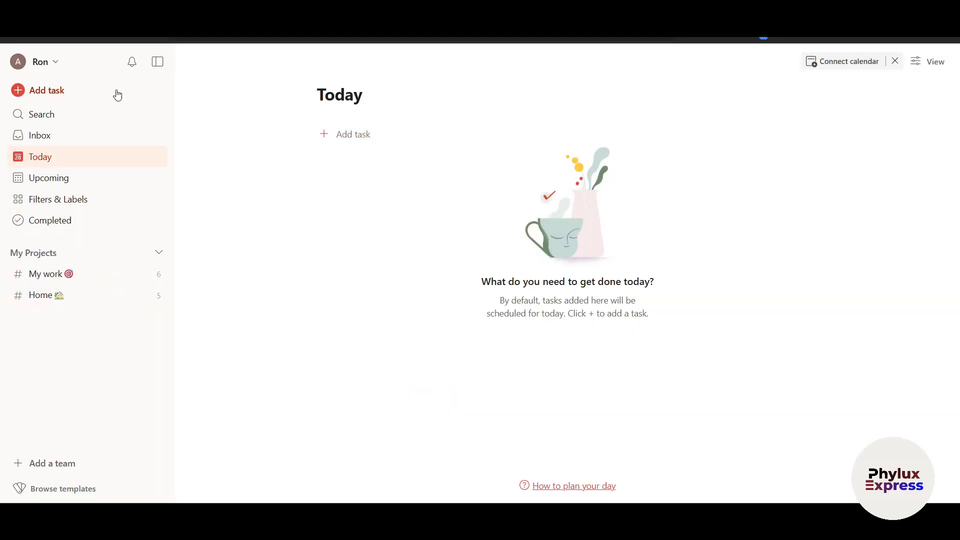
- Start a new task named "Create a script on Wix Tutorial" with the description "make it short & sweet"
left_click(157, 62)
left_click(20, 62)
left_click(40, 92)
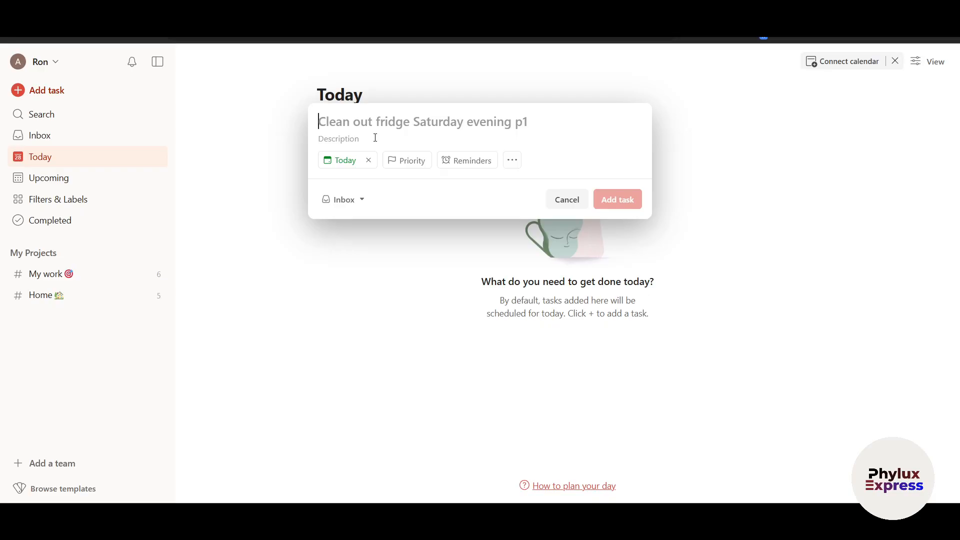
type("Create a script on")
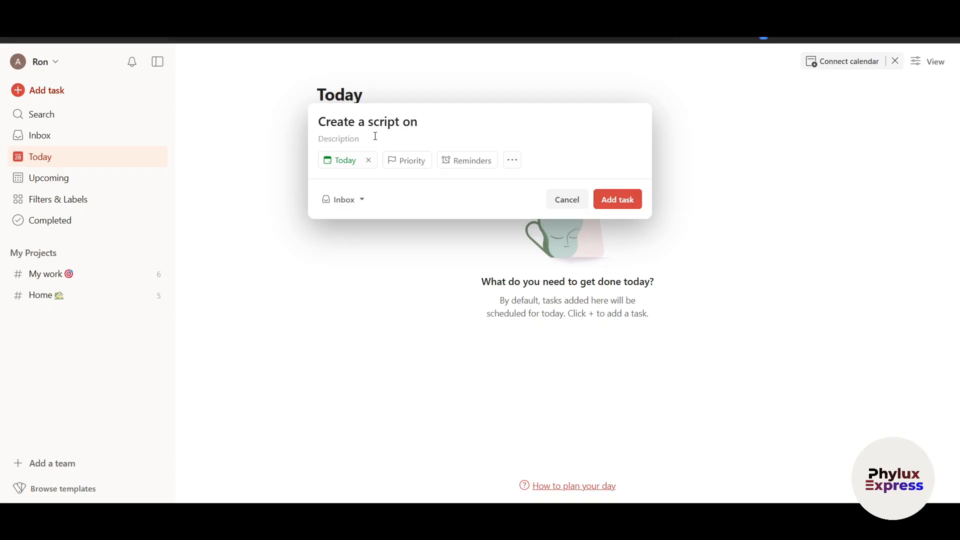
type(" Wix Tut")
type("orial")
type("make")
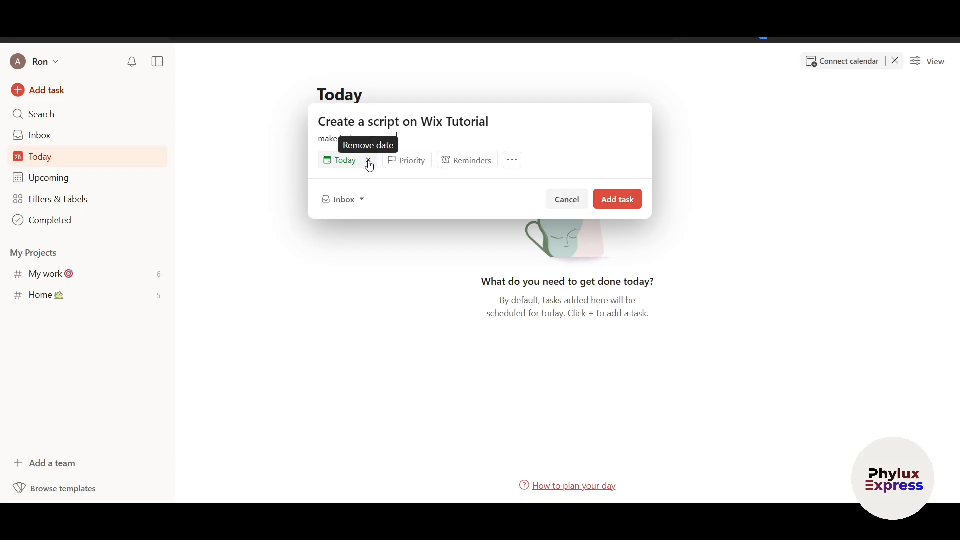
- Replace the task's due date with tomorrow, 29 Apr, and set its priority to Priority 3
left_click(369, 161)
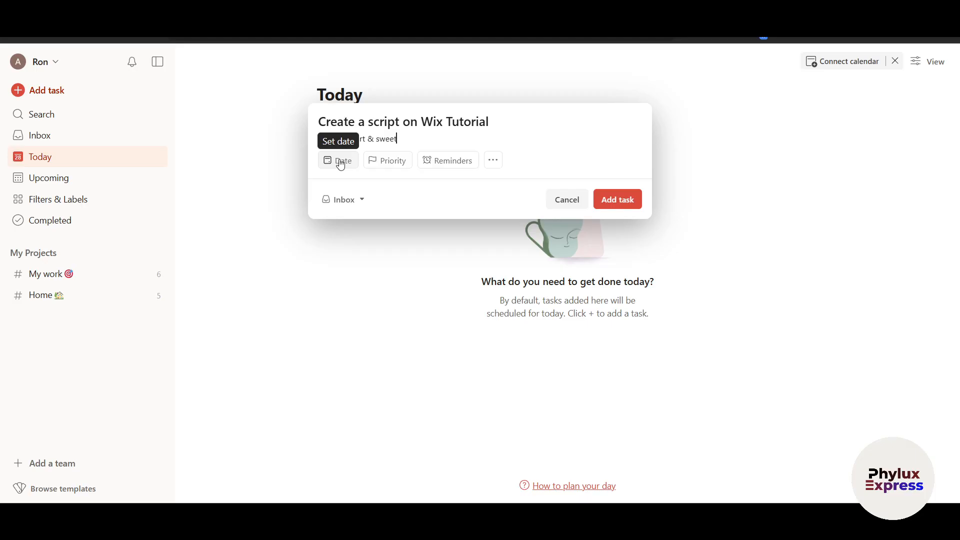
left_click(341, 163)
left_click(395, 231)
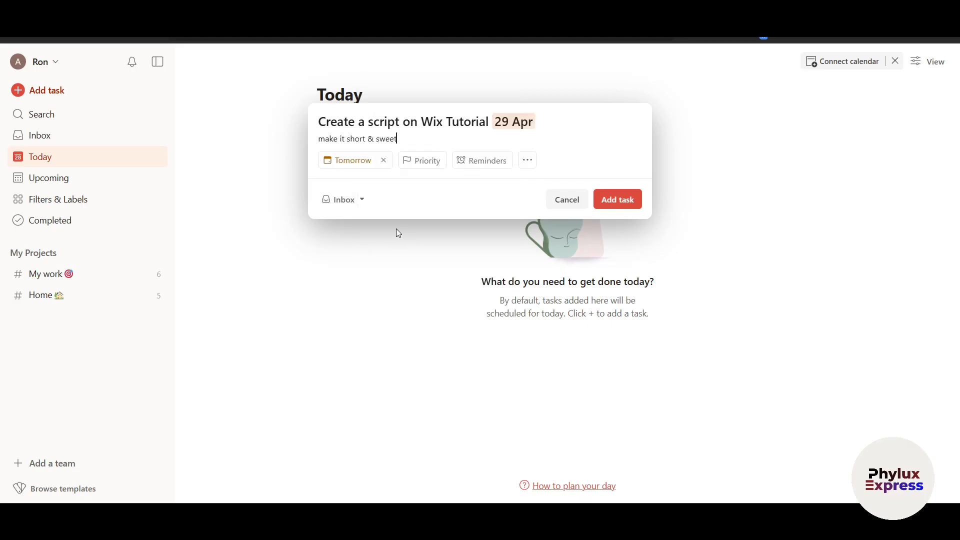
left_click(422, 160)
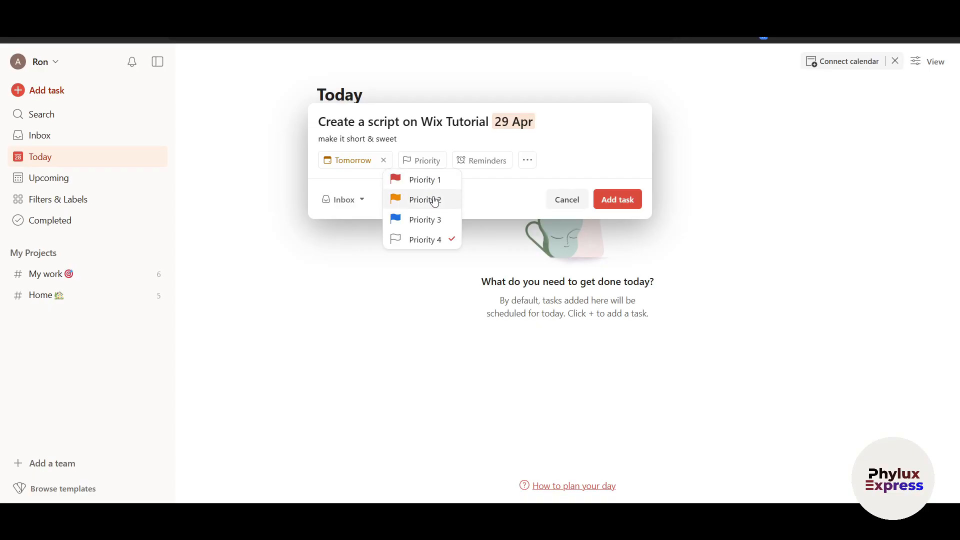
left_click(438, 222)
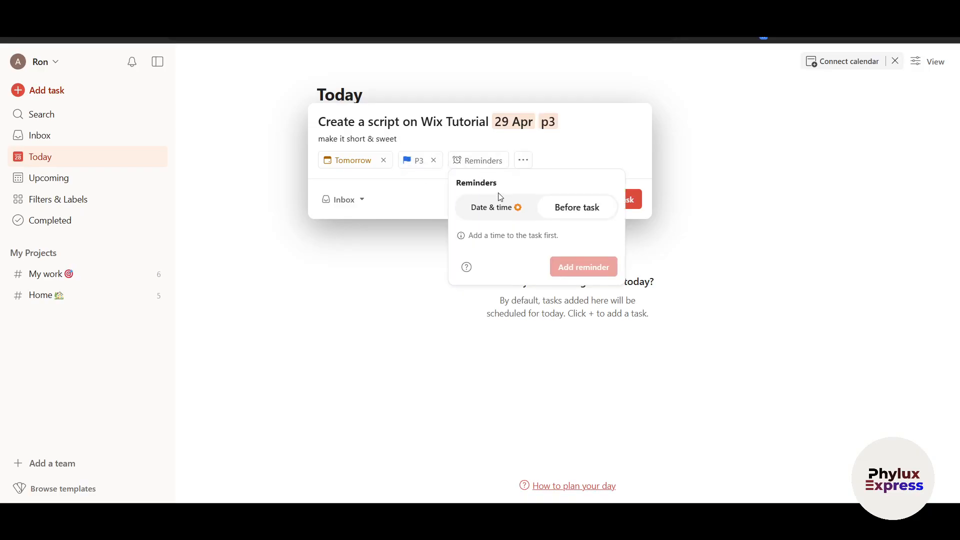
- Look over the task's date and time reminder option and additional task actions, keeping the unsaved task open
left_click(472, 212)
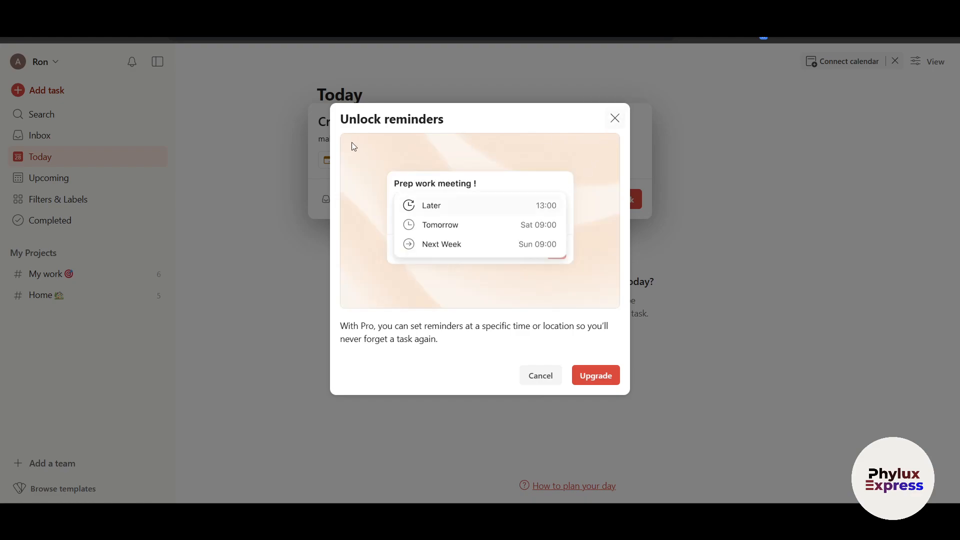
left_click(615, 118)
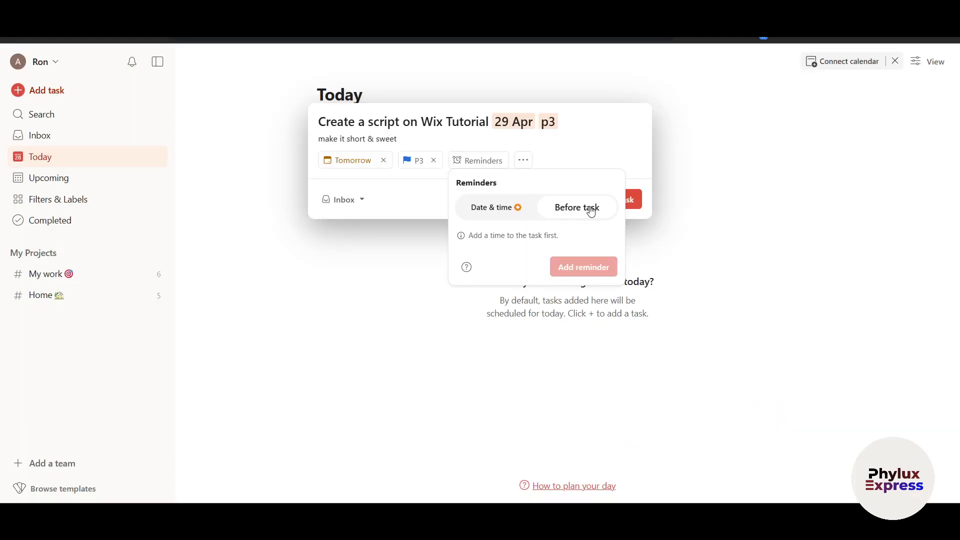
left_click(622, 134)
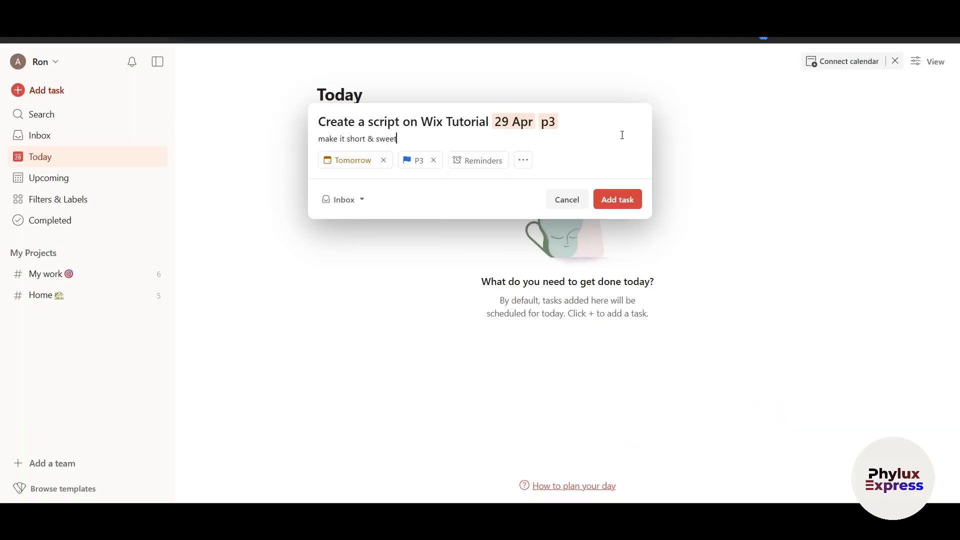
left_click(523, 164)
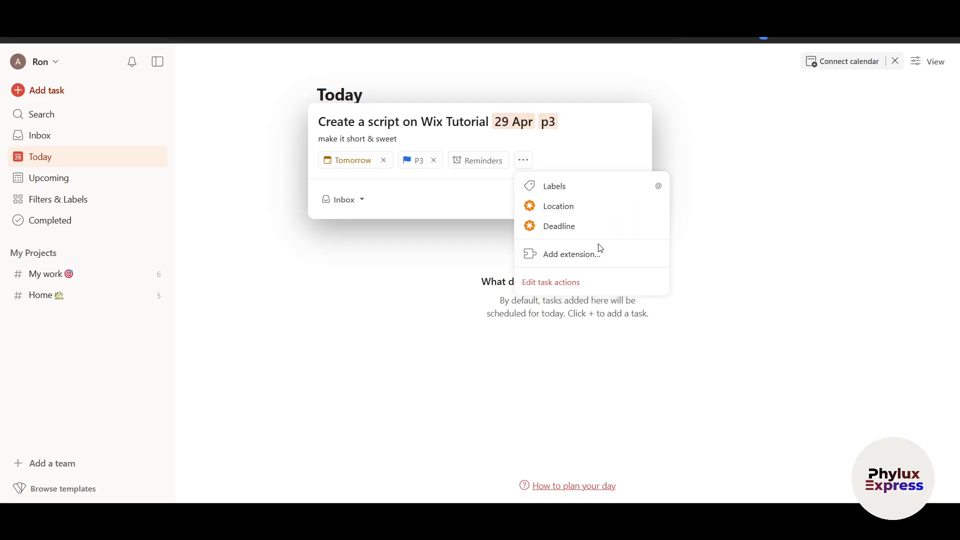
left_click(563, 284)
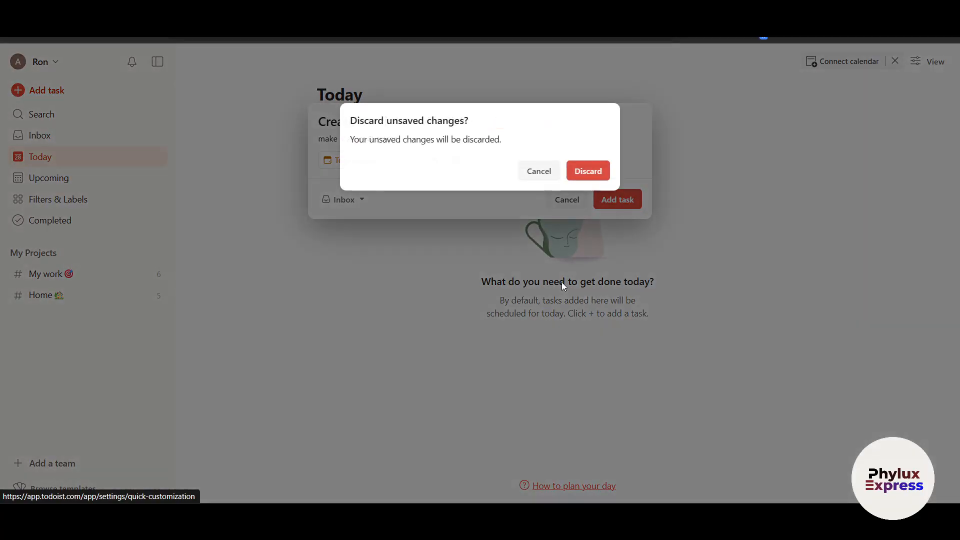
left_click(532, 171)
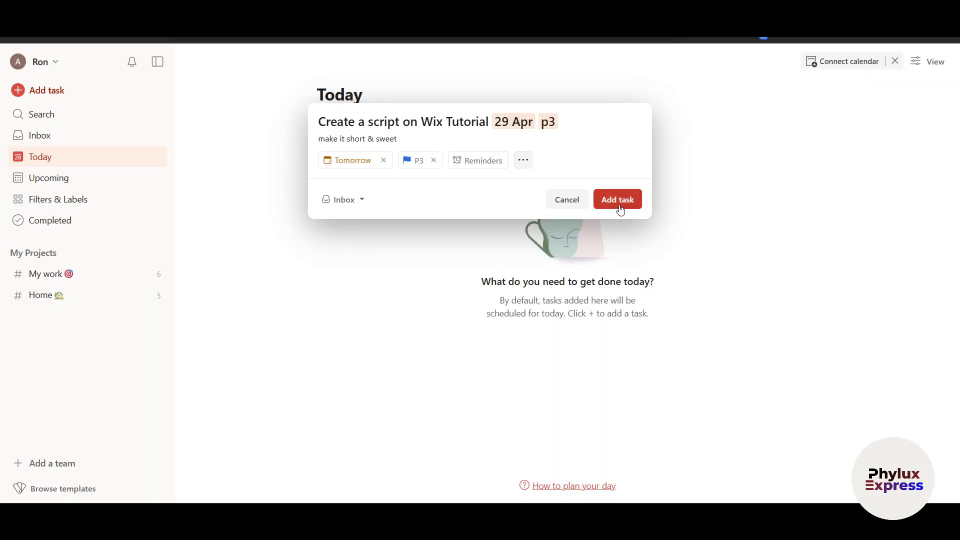
- Assign the task to the Routines section of the My work project and add it
left_click(360, 206)
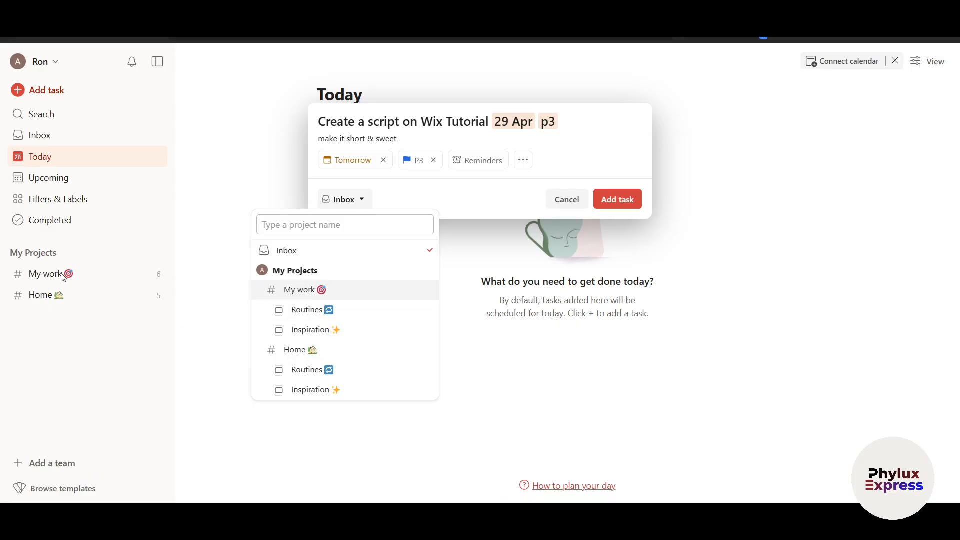
left_click(322, 315)
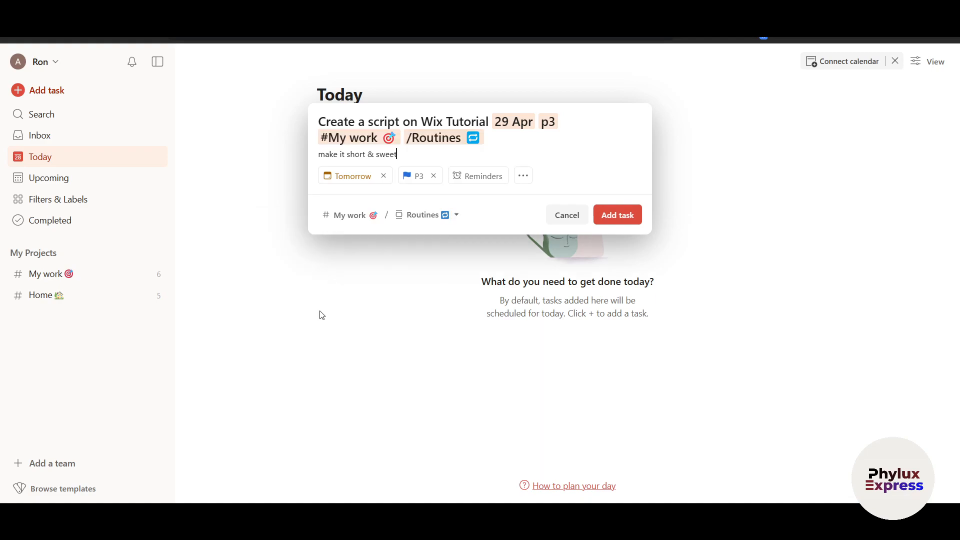
left_click(620, 215)
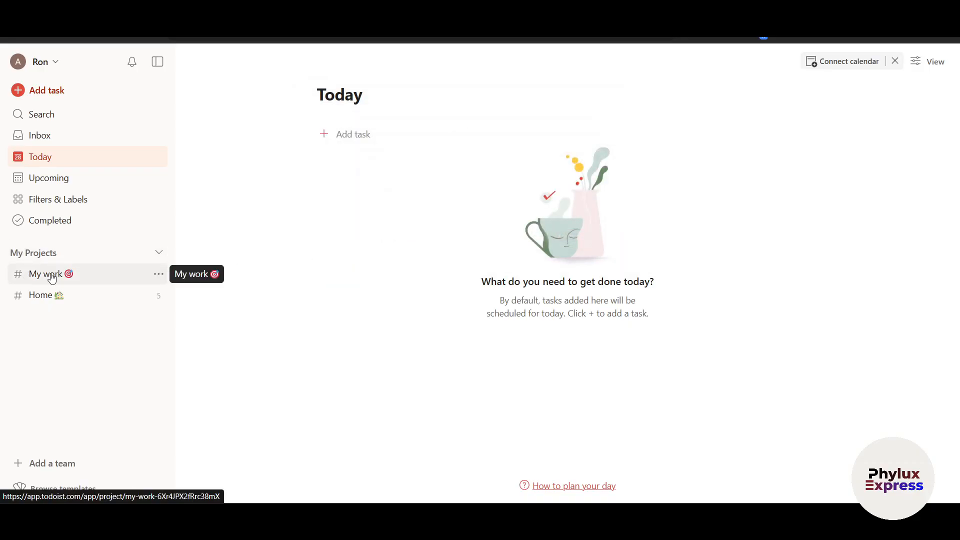
- Look over the actions available for the My work project and view its task list
left_click(158, 252)
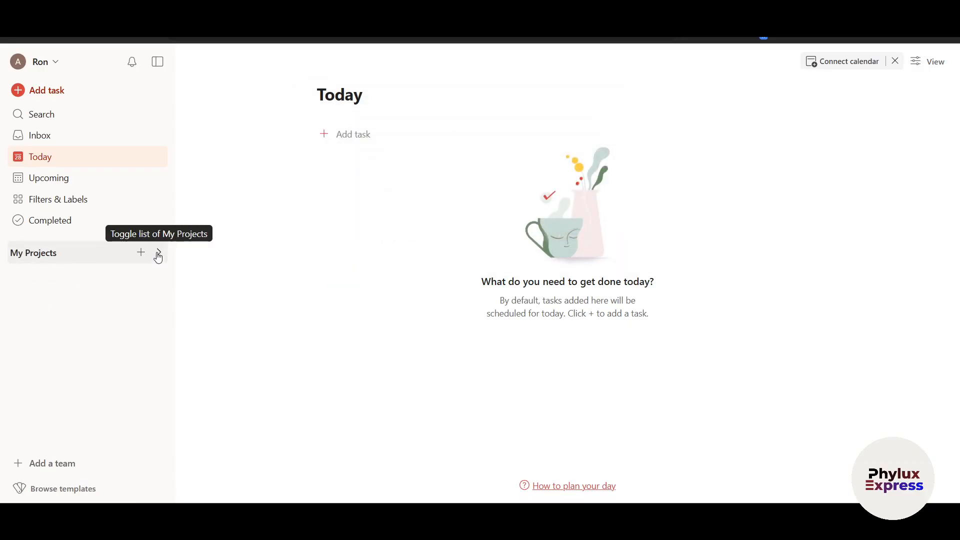
left_click(158, 253)
left_click(106, 274)
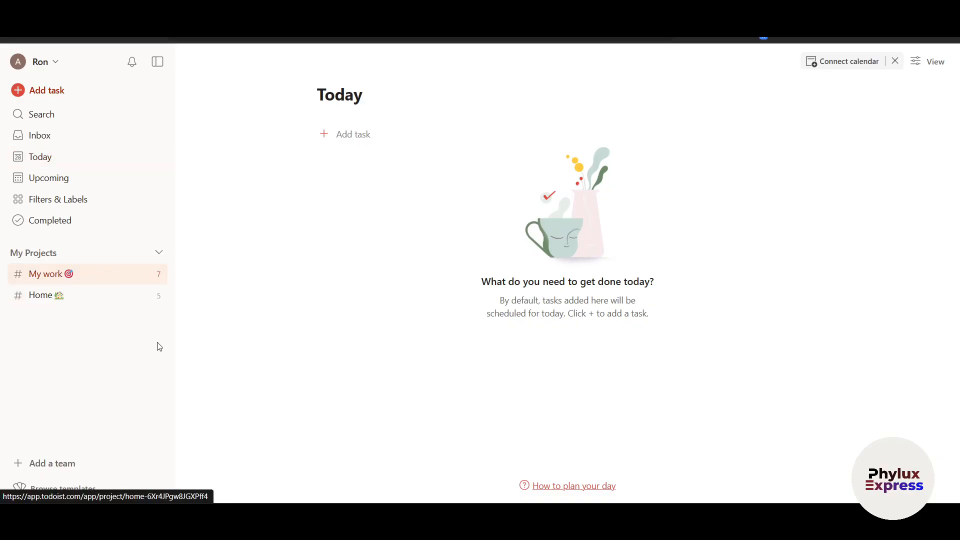
left_click(159, 274)
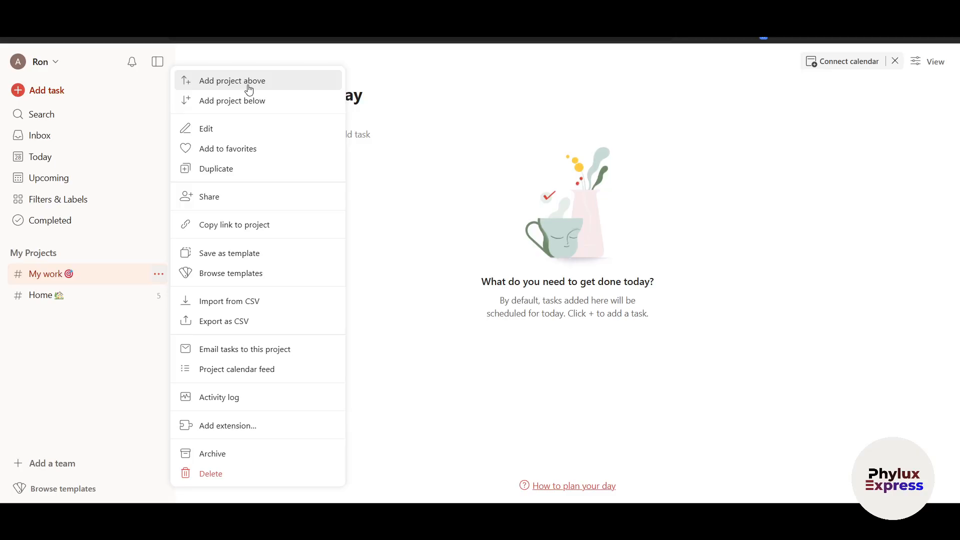
left_click(408, 340)
left_click(79, 279)
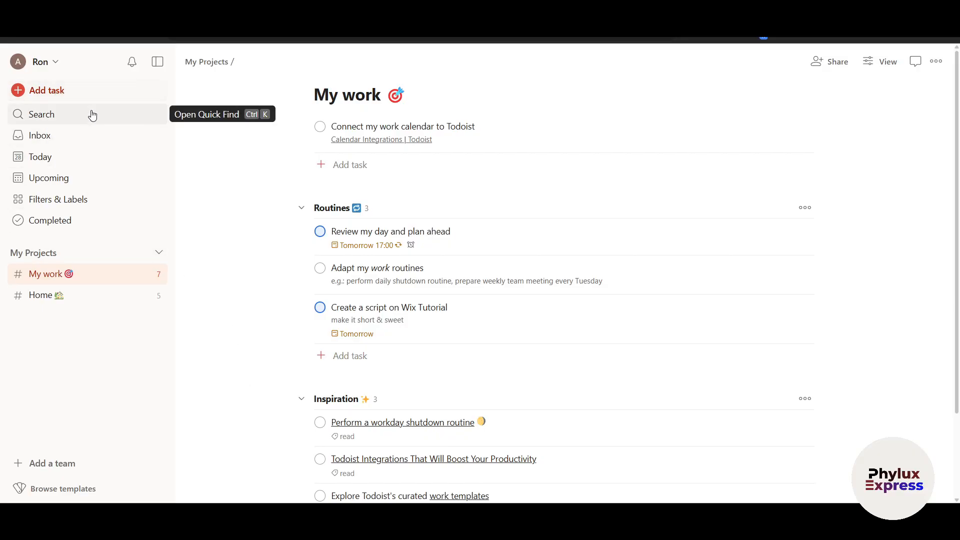
- Check the sharing options for inviting people to the My work project without inviting anyone
left_click(820, 70)
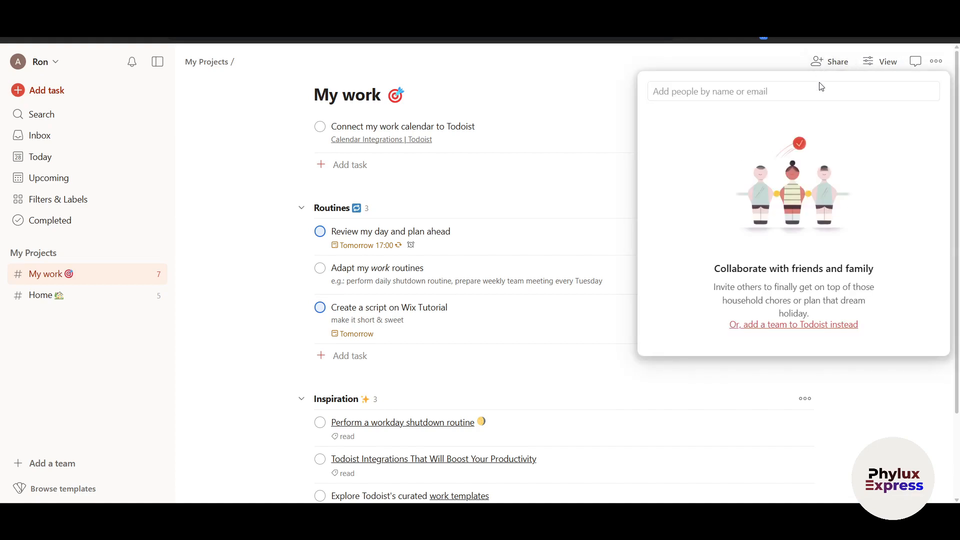
left_click(689, 92)
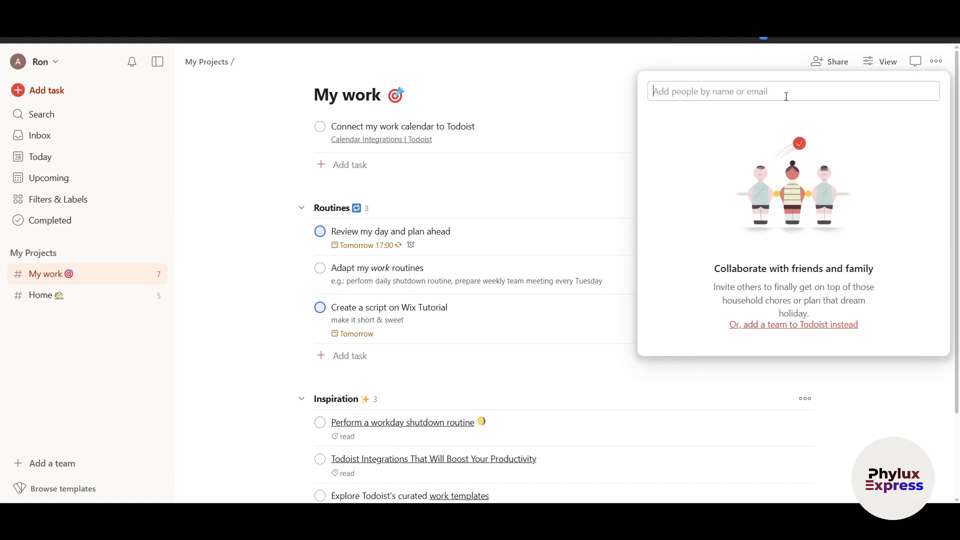
left_click(579, 97)
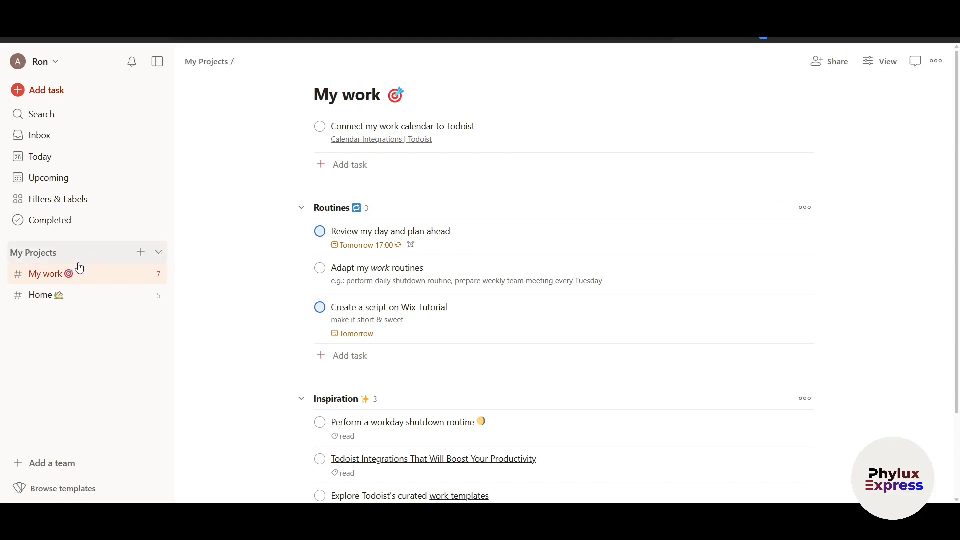
- Browse the project template library and its categories, and close it without choosing a template
left_click(140, 254)
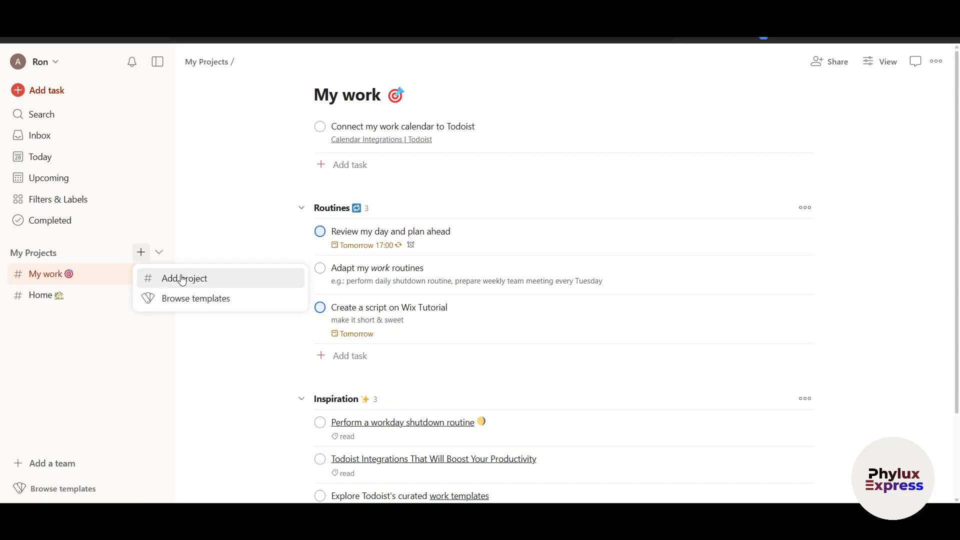
left_click(190, 307)
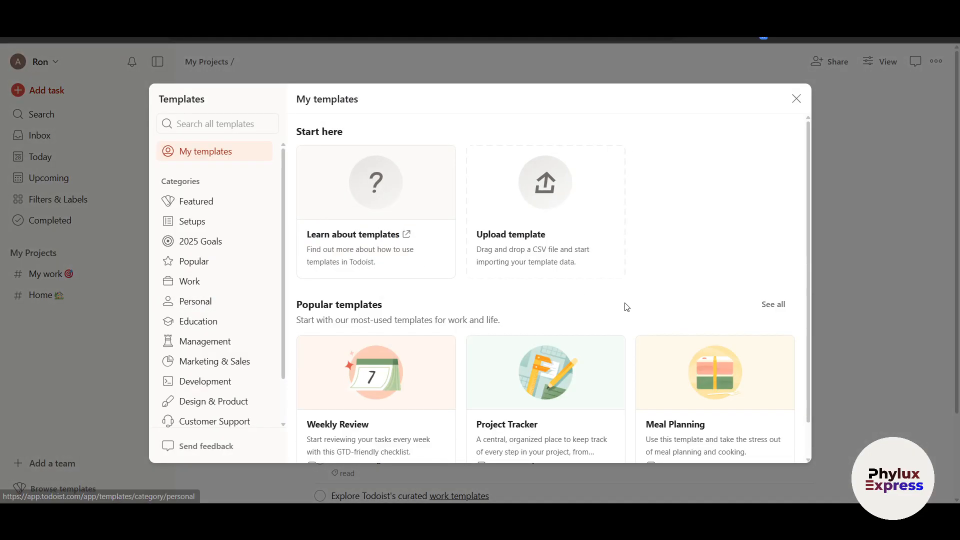
scroll(588, 305, "down", 1)
scroll(587, 304, "up", 1)
scroll(200, 300, "down", 1)
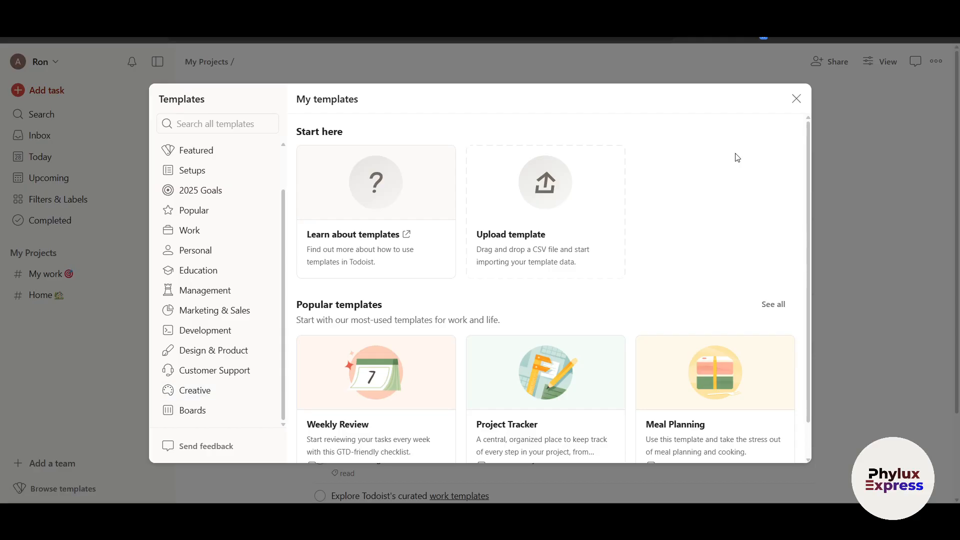
left_click(797, 99)
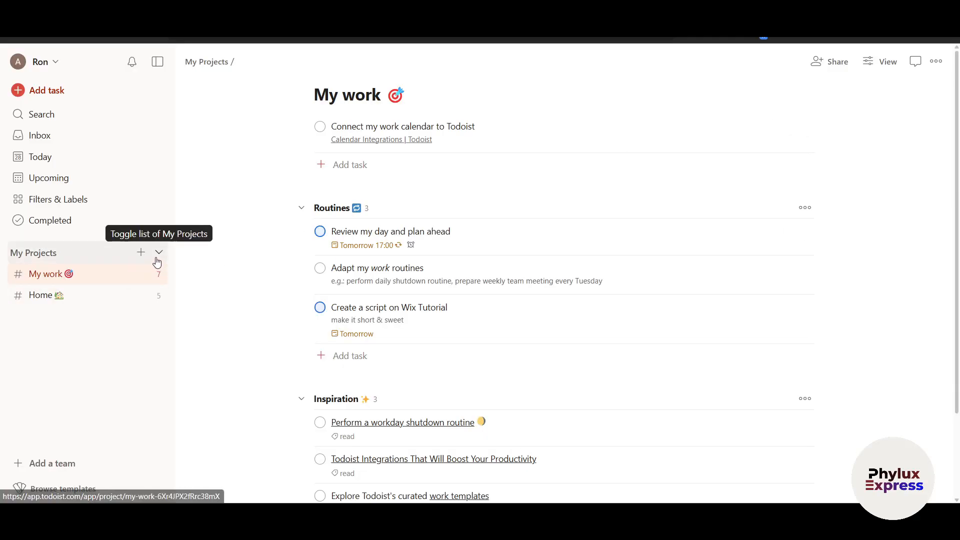
- Start a new project named PHYLYX EXPRESS TEAM and set its color to Blue
left_click(140, 252)
left_click(165, 278)
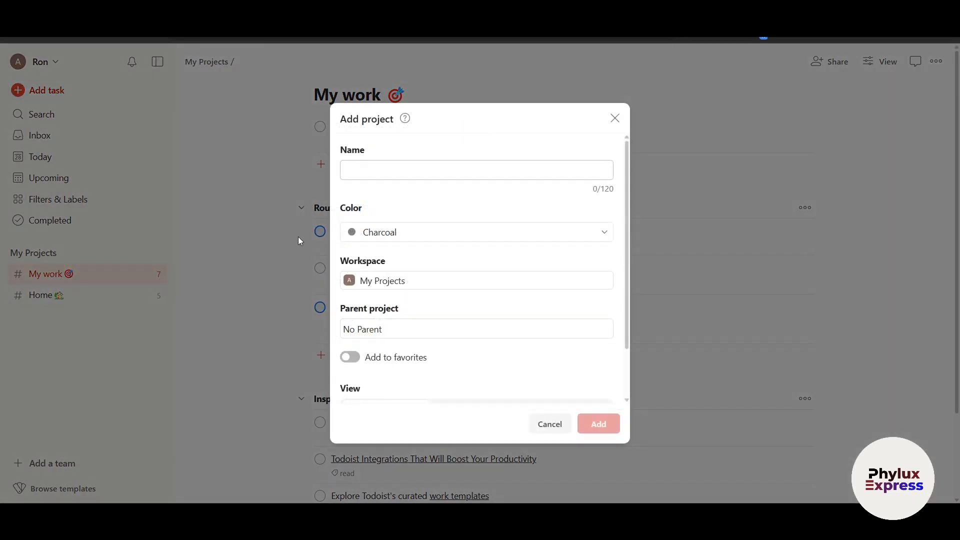
type("PH")
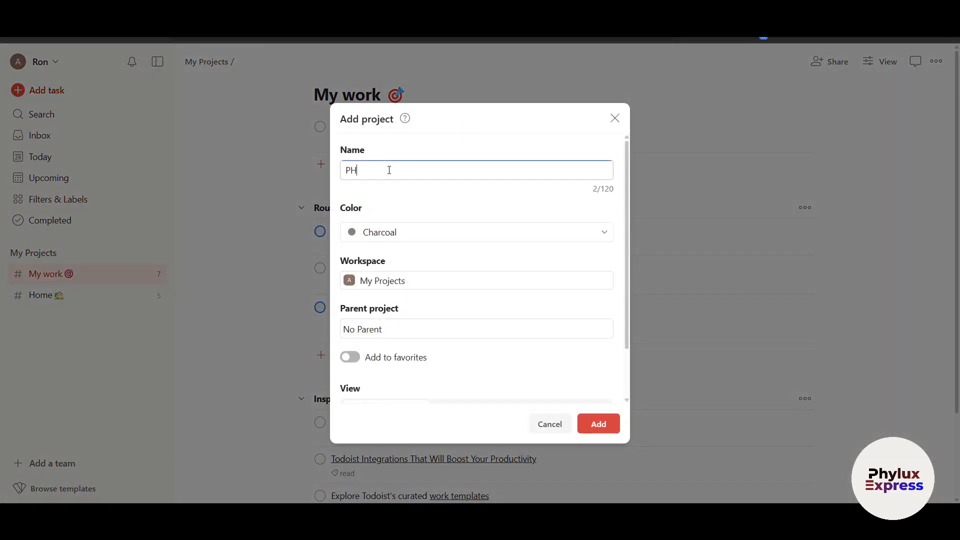
type("YLYX EXP")
left_click(426, 235)
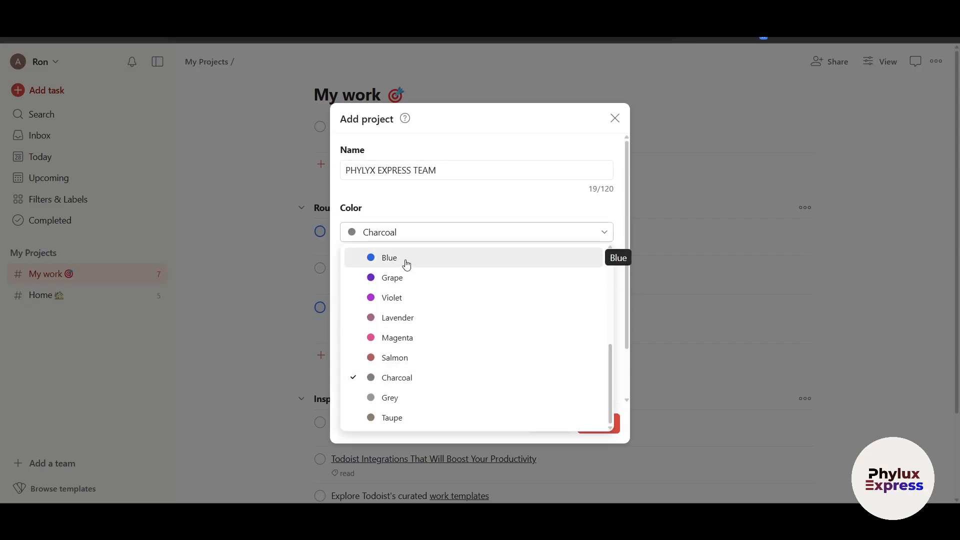
left_click(406, 260)
scroll(482, 280, "down", 2)
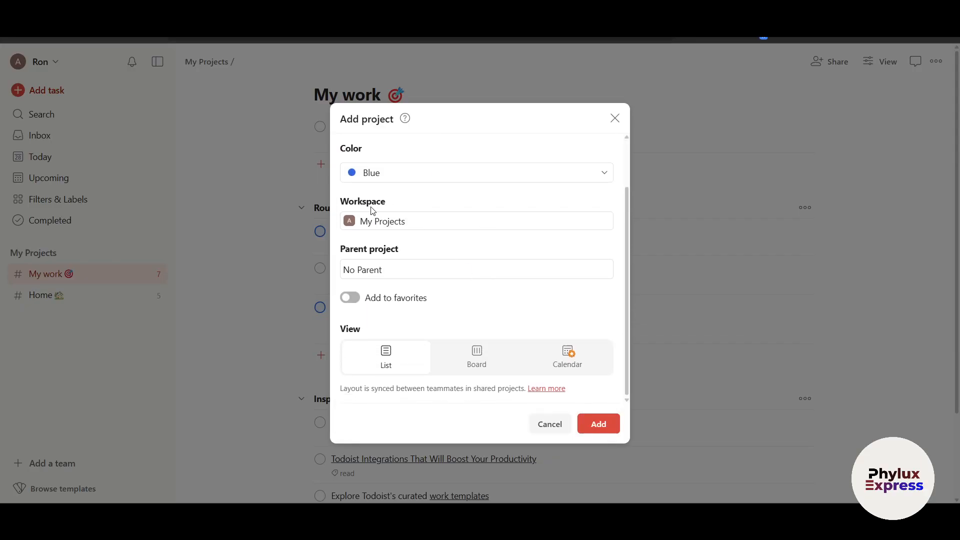
- Look at the project's option to add a team workspace and dismiss the Business trial offer
left_click(426, 225)
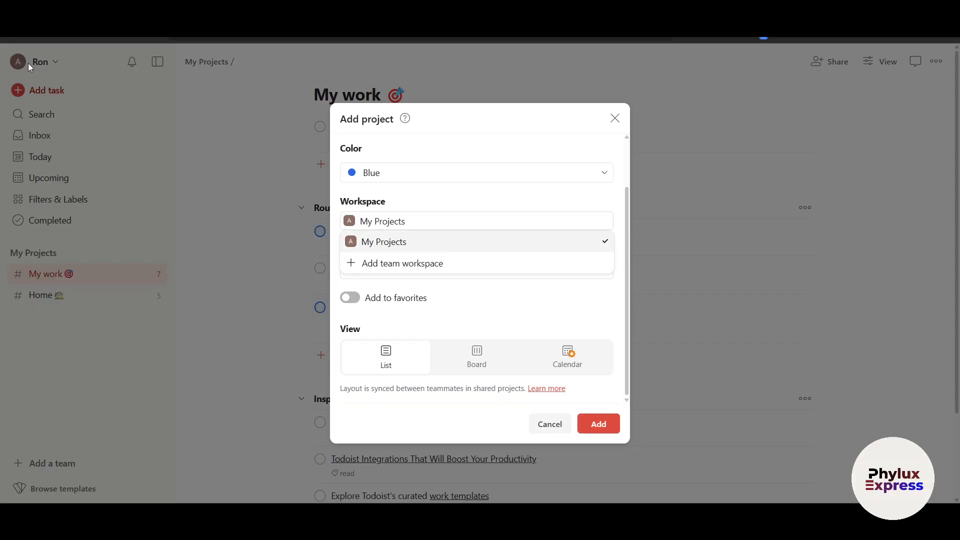
left_click(416, 268)
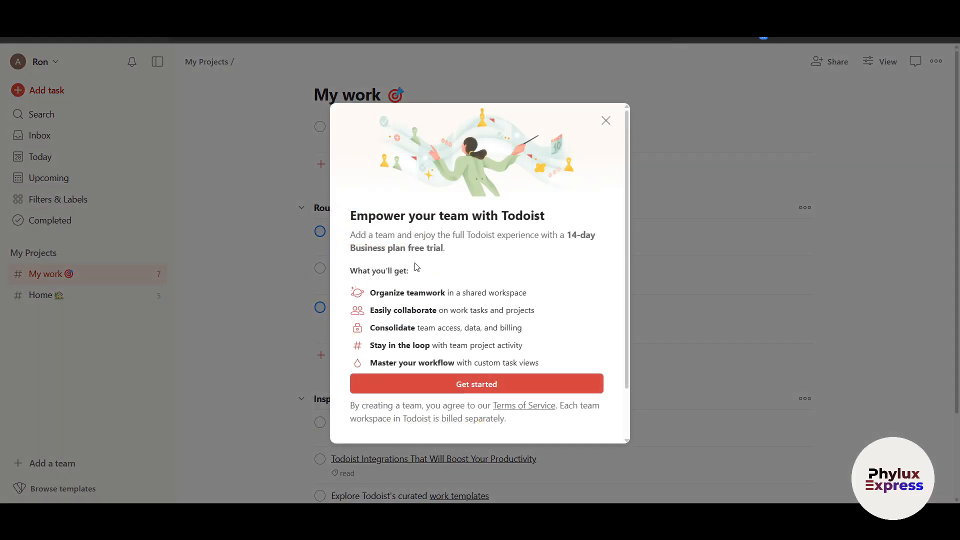
left_click(605, 121)
- Mark the new PHYLUX EXPRESS project as a favorite, choose the Board view and create the project
left_click(142, 253)
left_click(188, 280)
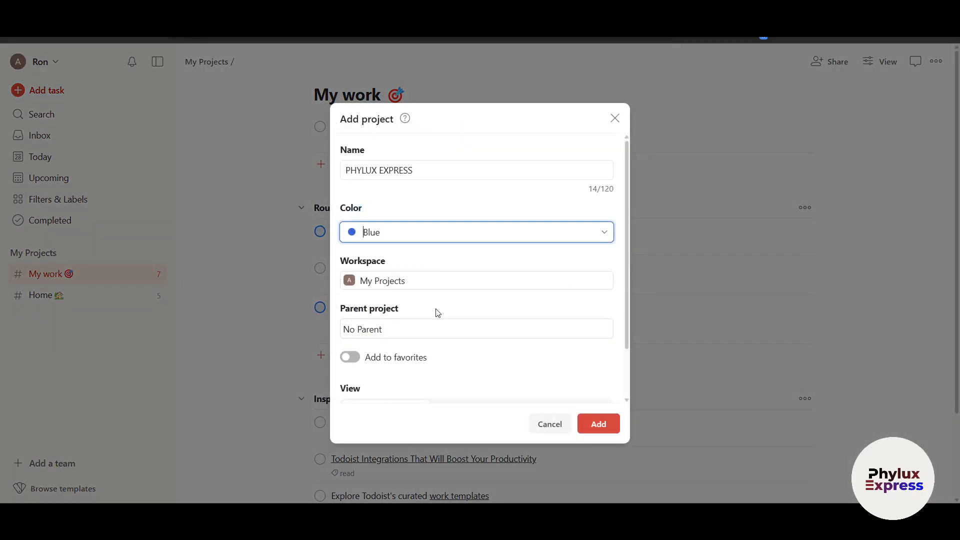
scroll(365, 283, "down", 1)
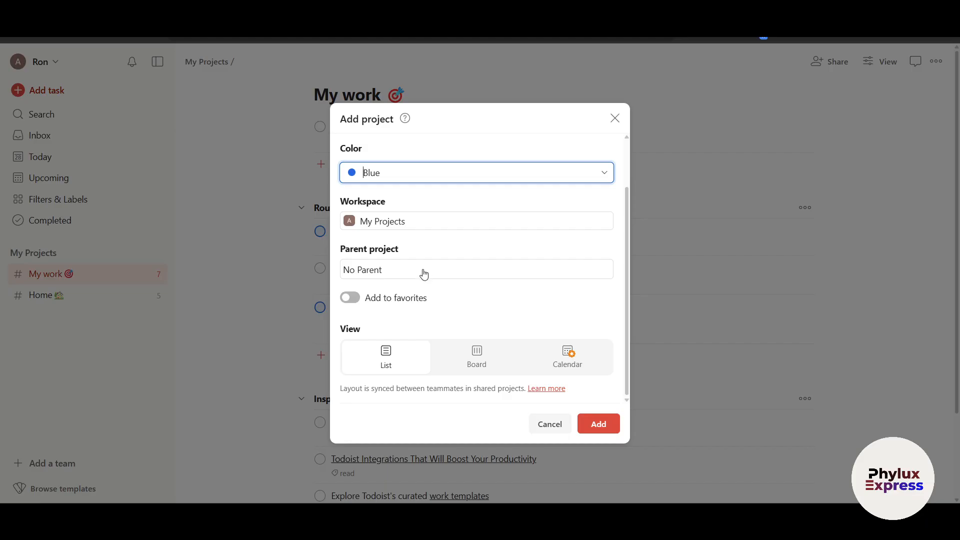
left_click(349, 298)
scroll(490, 308, "up", 1)
scroll(490, 308, "down", 1)
left_click(489, 364)
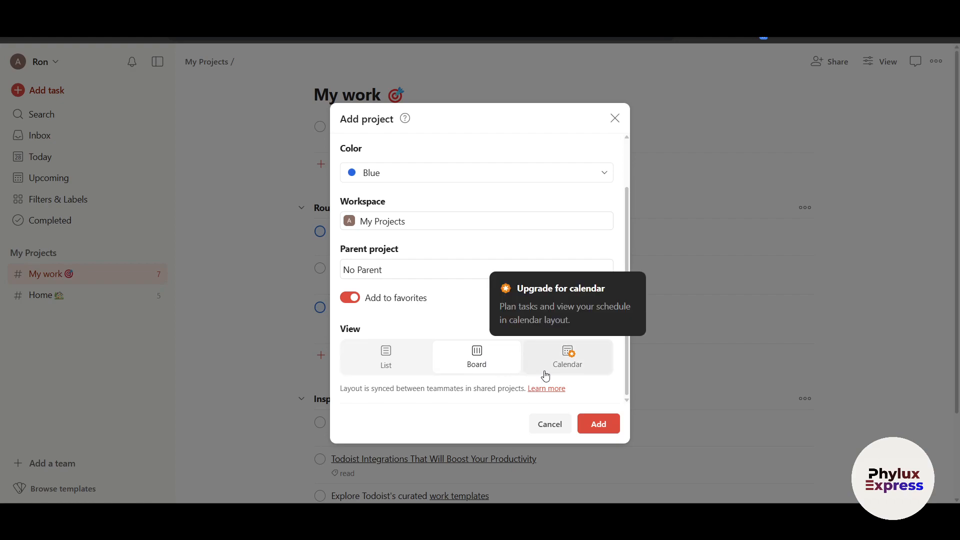
left_click(602, 424)
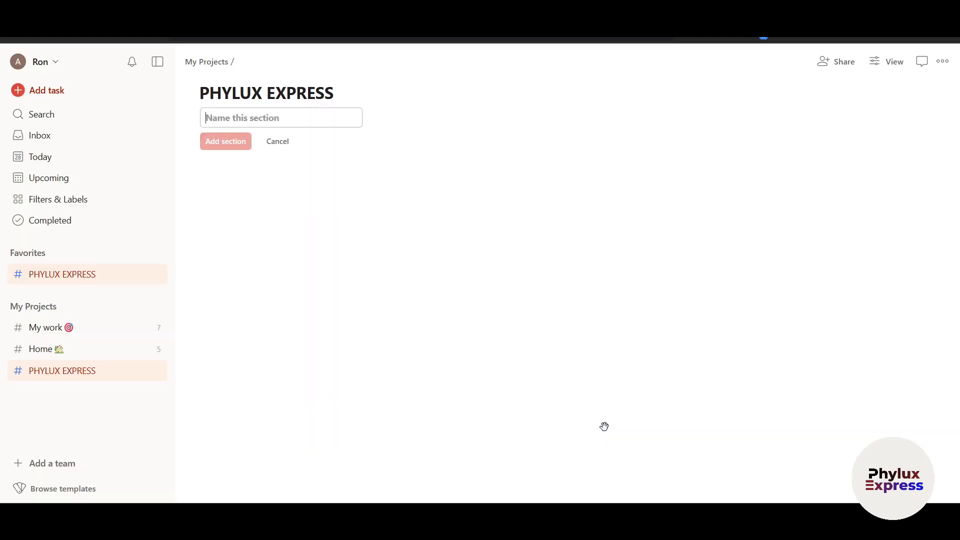
- Add two sections named TOPICS and WORKING ON to the PHYLUX EXPRESS board
left_click(237, 120)
type("TOPICS")
key("Return")
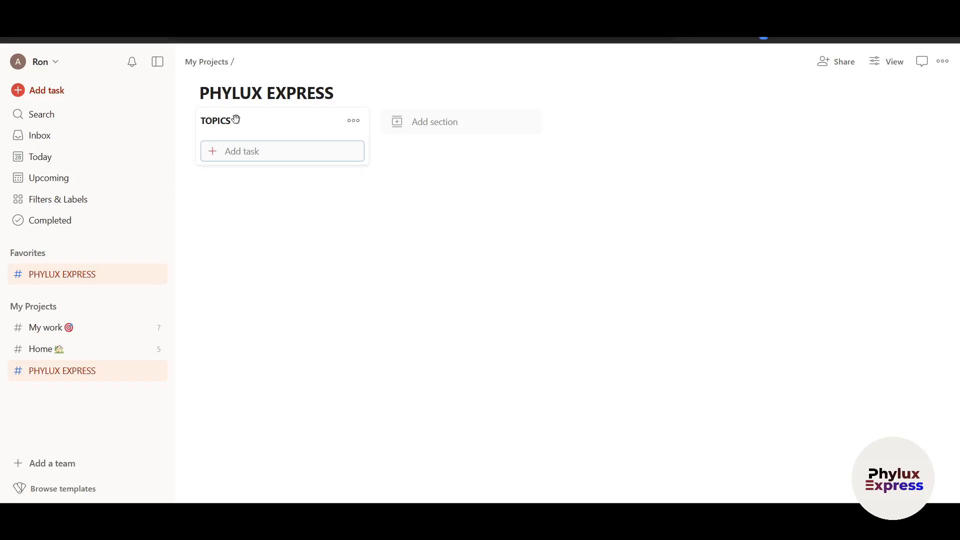
left_click(417, 122)
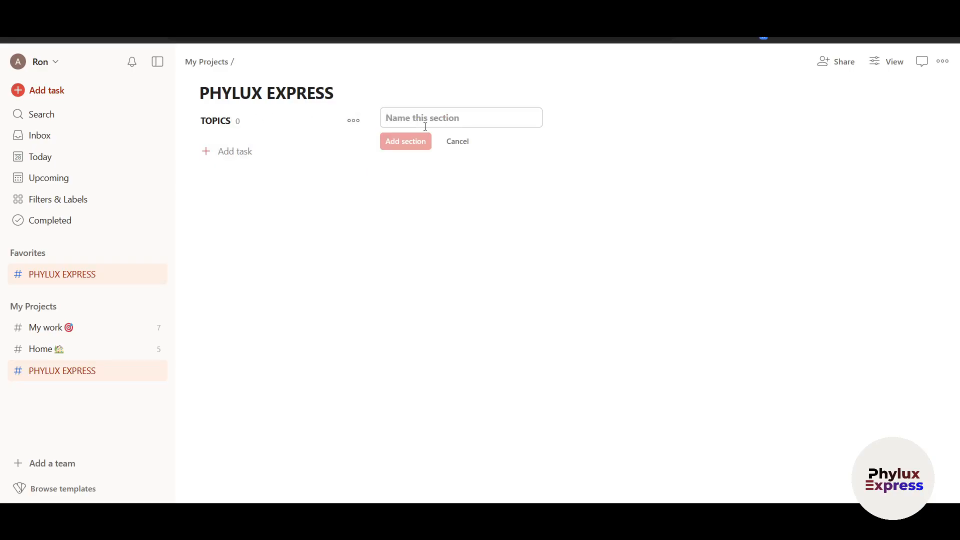
type("wo")
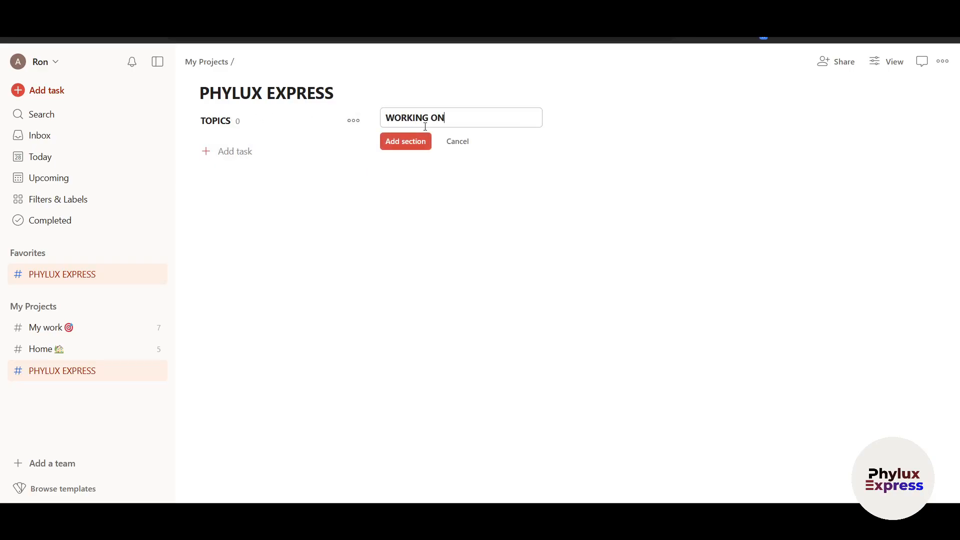
left_click(418, 144)
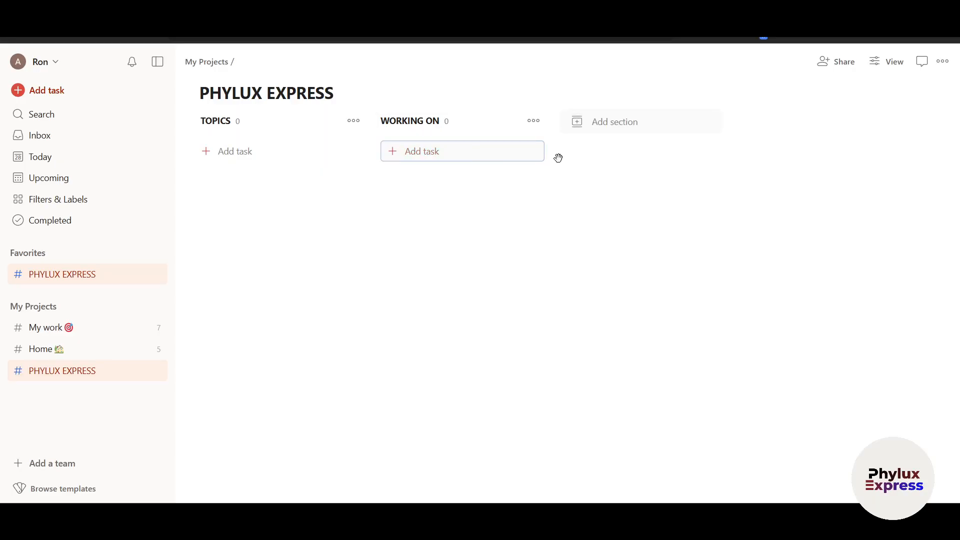
- Add a third section named RECODING and rename the WORKING ON section to SCRIPTING
left_click(599, 121)
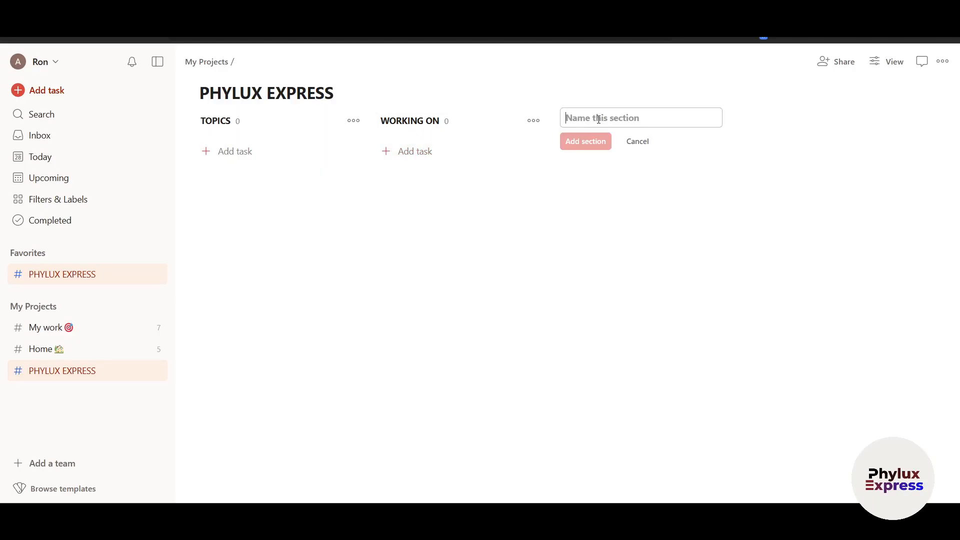
type("RECODING")
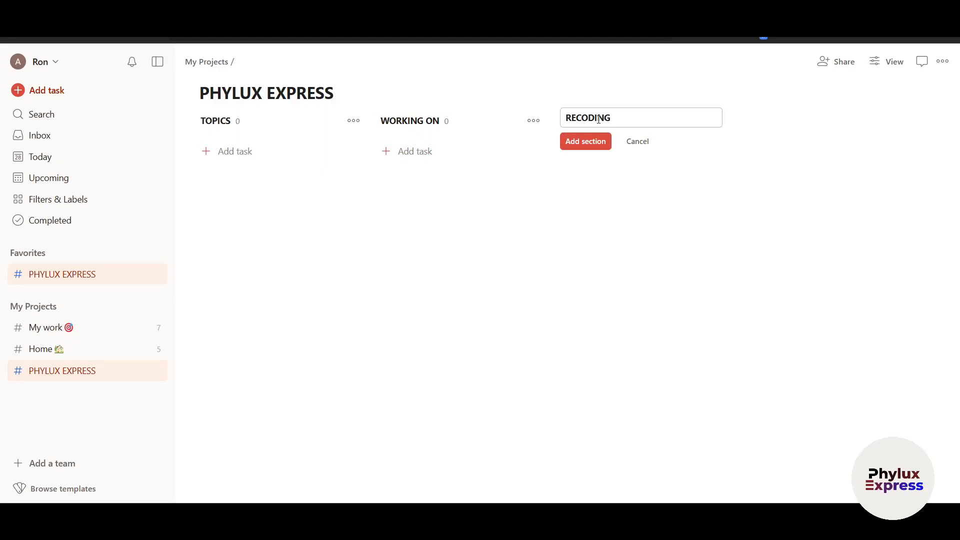
double_click(403, 121)
triple_click(414, 121)
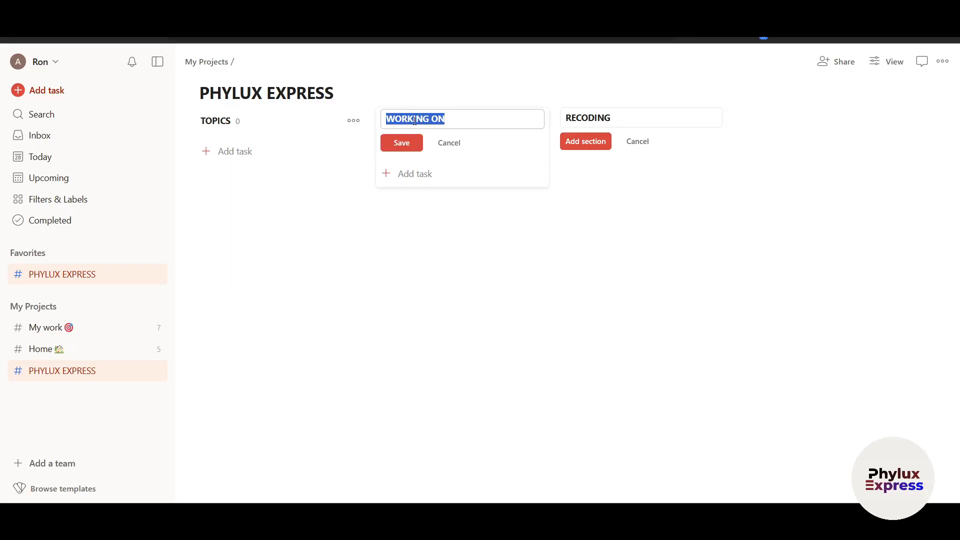
type("SCRIPTING")
left_click(400, 143)
left_click(583, 142)
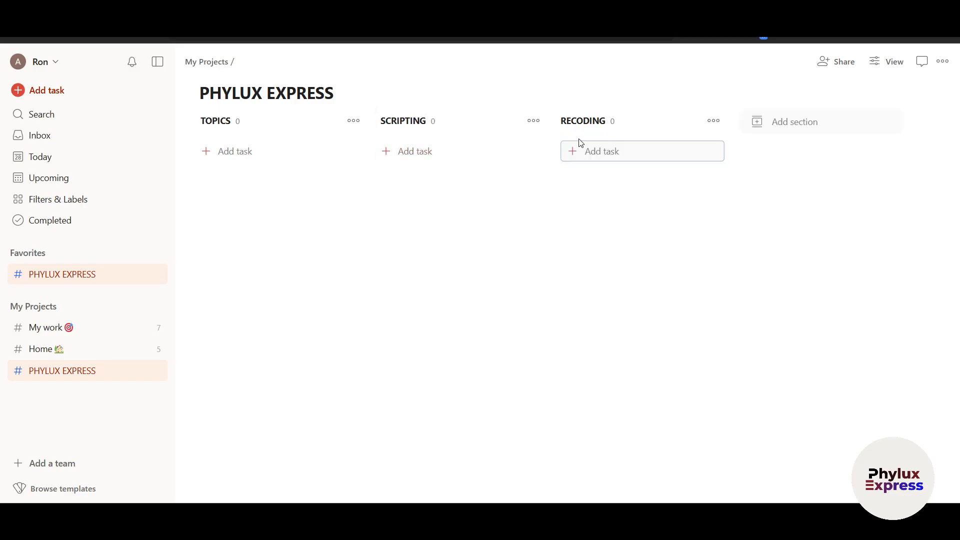
- Add two more sections named REVIEW and DONE after the RECODING section
left_click(792, 119)
type("REVIEW")
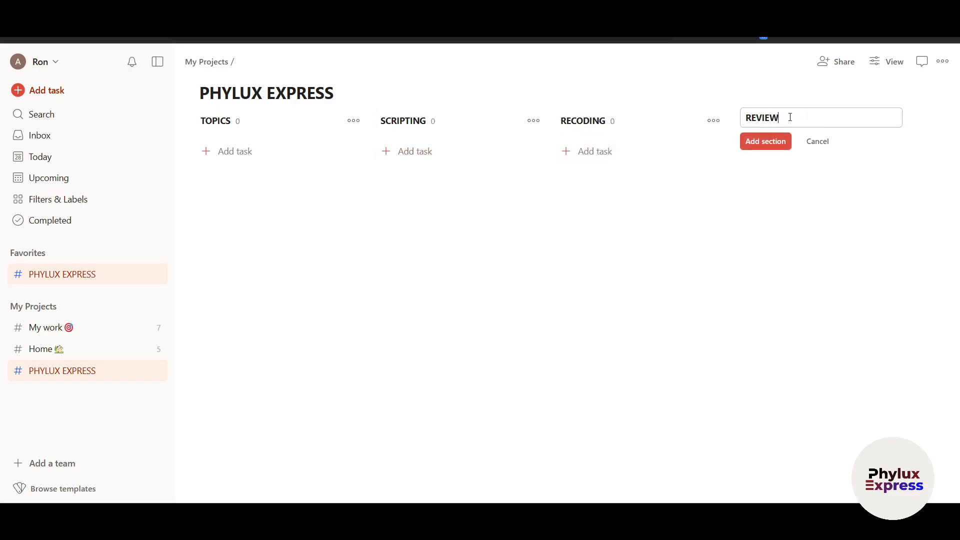
key("Return")
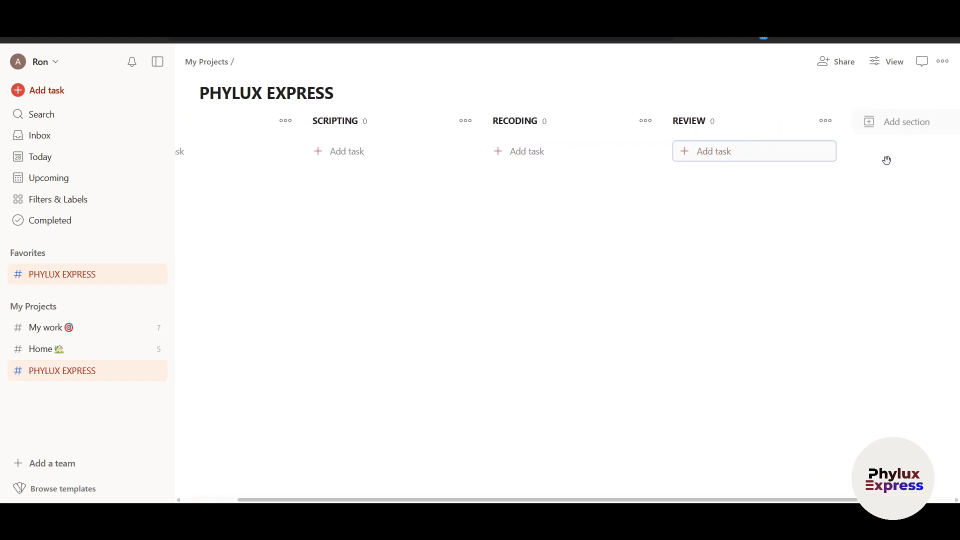
left_click(877, 133)
type("DONE")
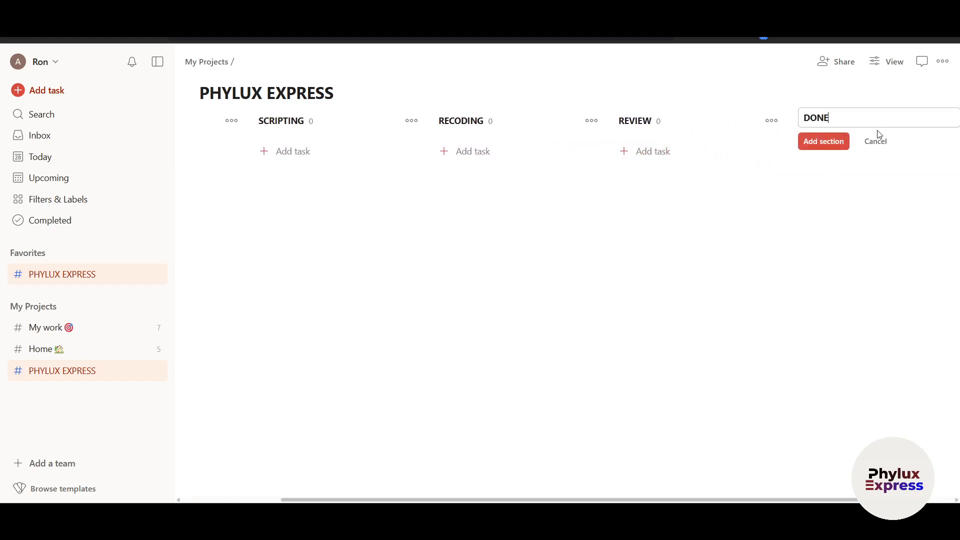
key("Return")
- Add the task MAKE A VIDEO ON WIX TUTORIAL to the TOPICS section
scroll(496, 246, "left", 3)
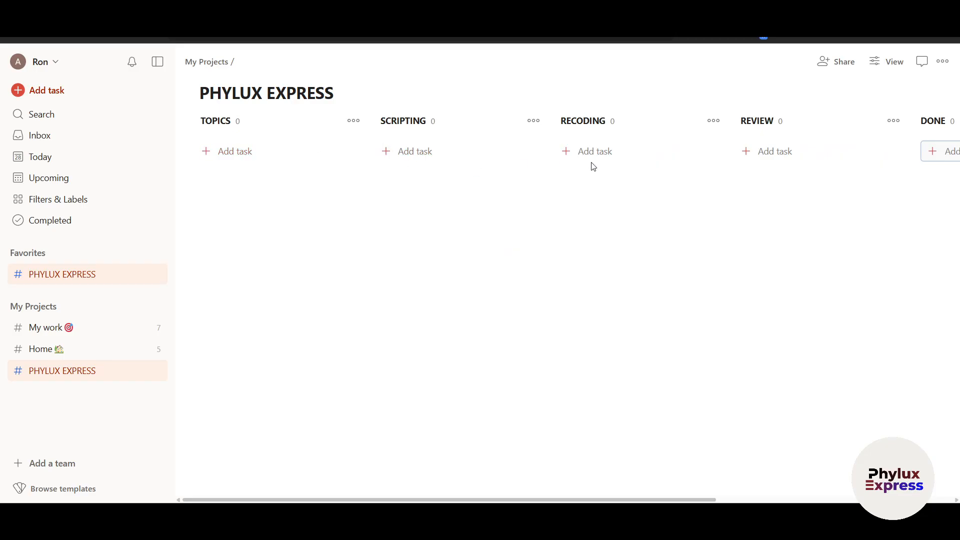
scroll(599, 175, "right", 1)
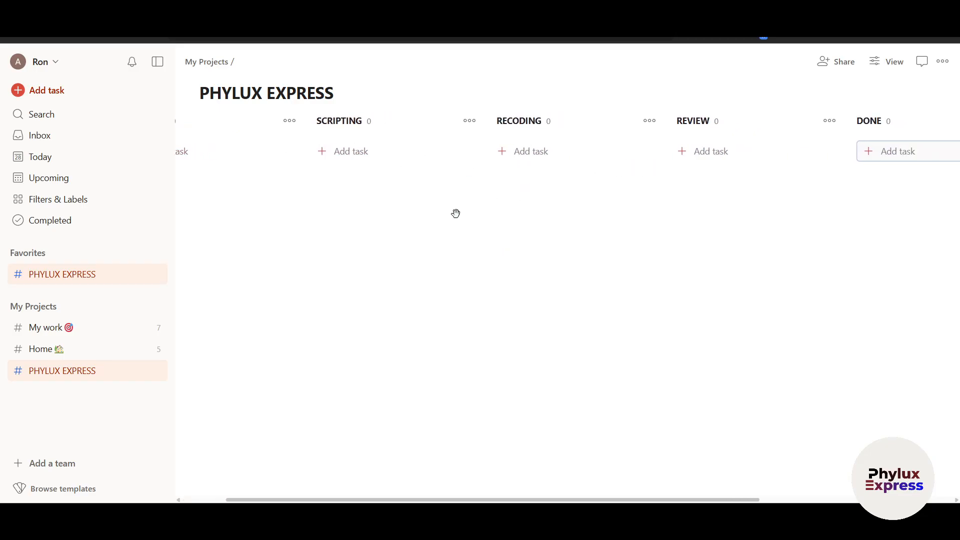
scroll(452, 212, "left", 1)
left_click(257, 154)
left_click(257, 153)
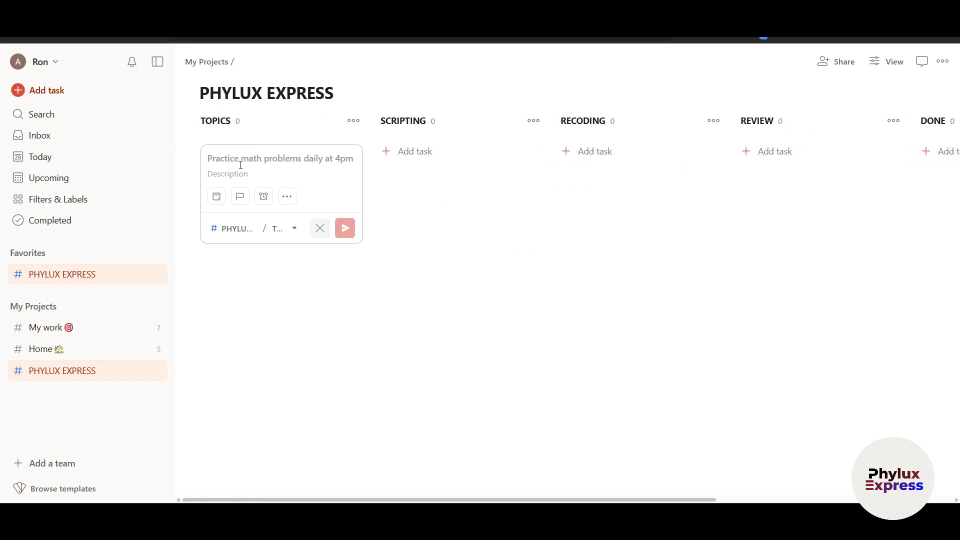
type("H")
key("BackSpace")
type("MAKE A VIDEO ON WIX TUTORIAL")
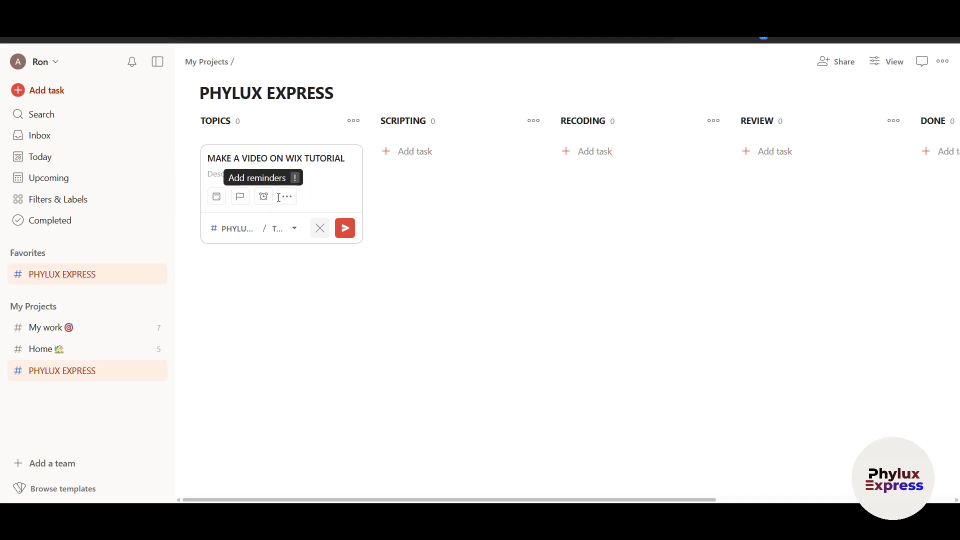
left_click(291, 230)
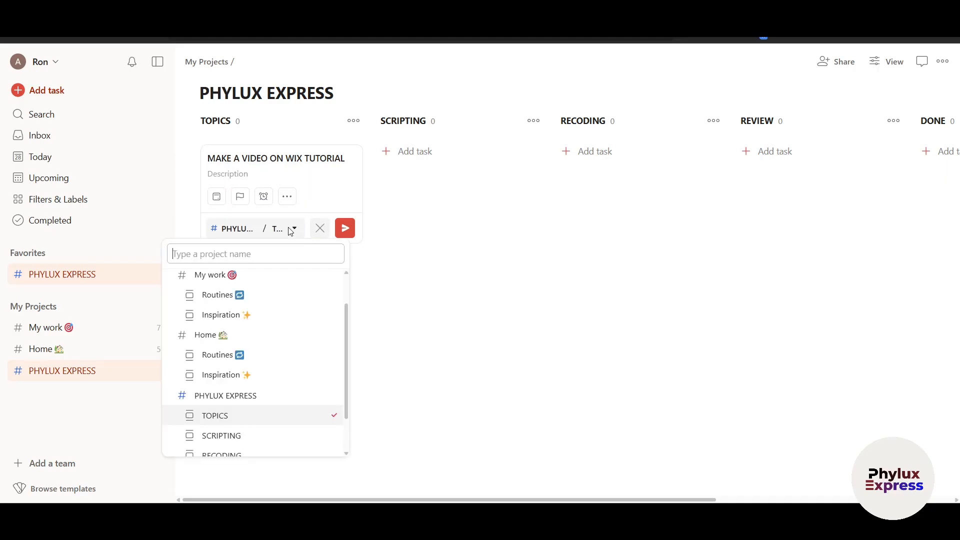
left_click(434, 273)
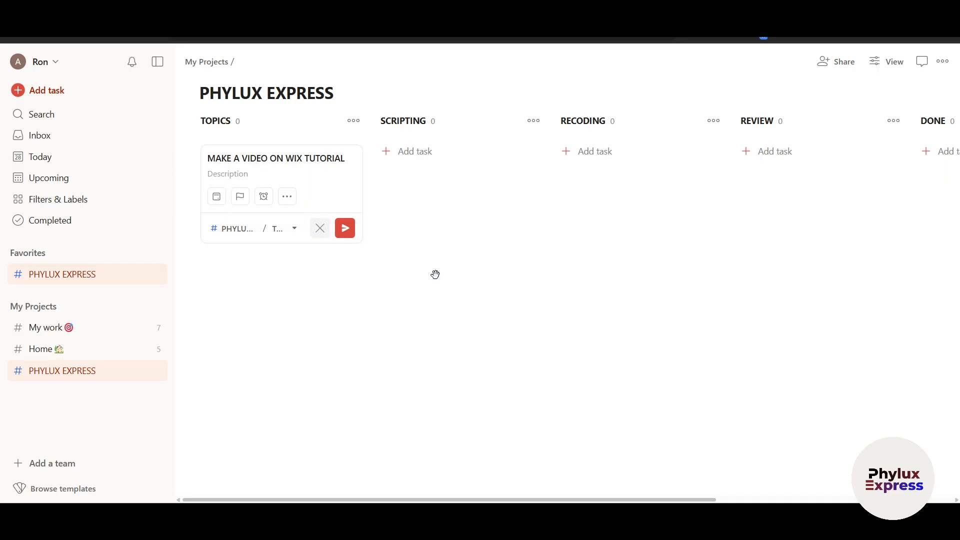
left_click(345, 228)
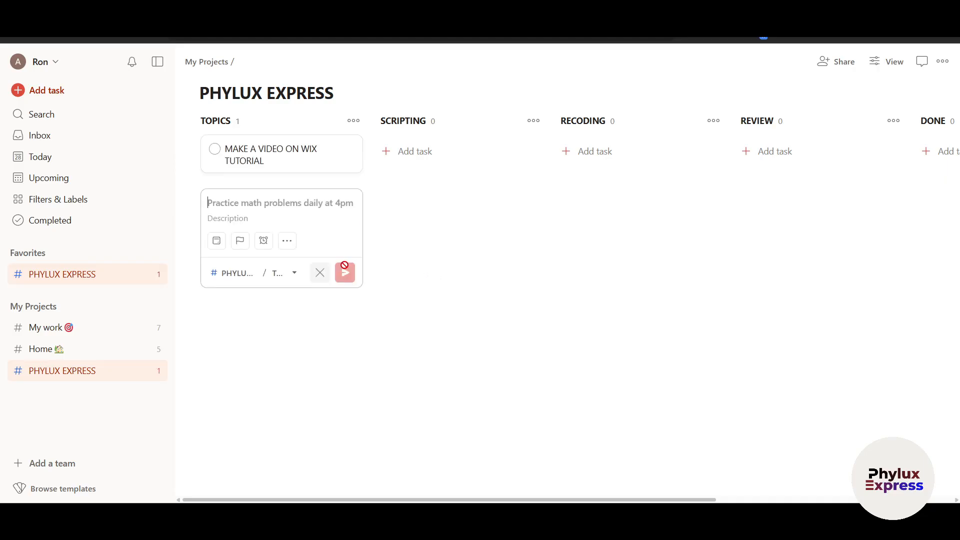
- Create a task from the global task form named COMPARE SHOPIFY VS WIX and assign it to PHYLUX EXPRESS / TOPICS
left_click(20, 95)
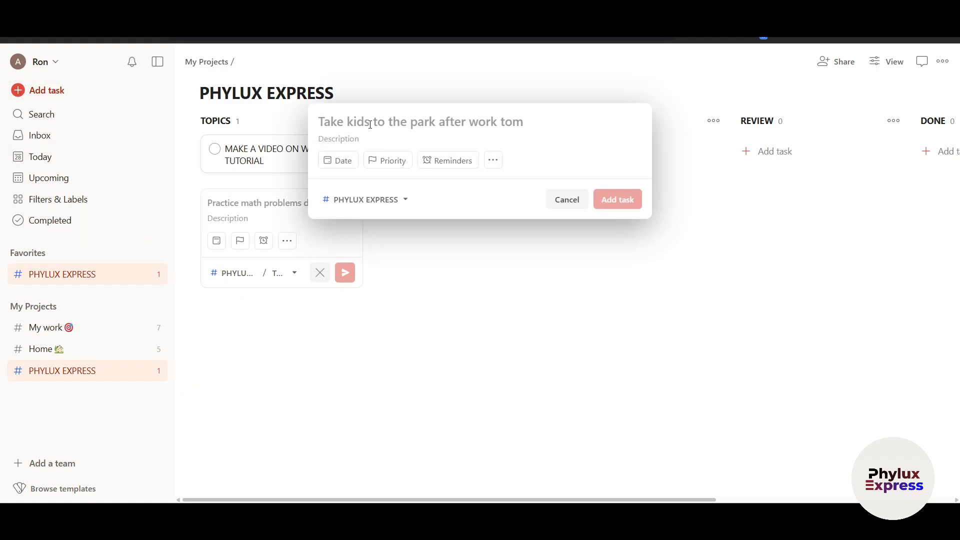
type("COMPARE SHOPI")
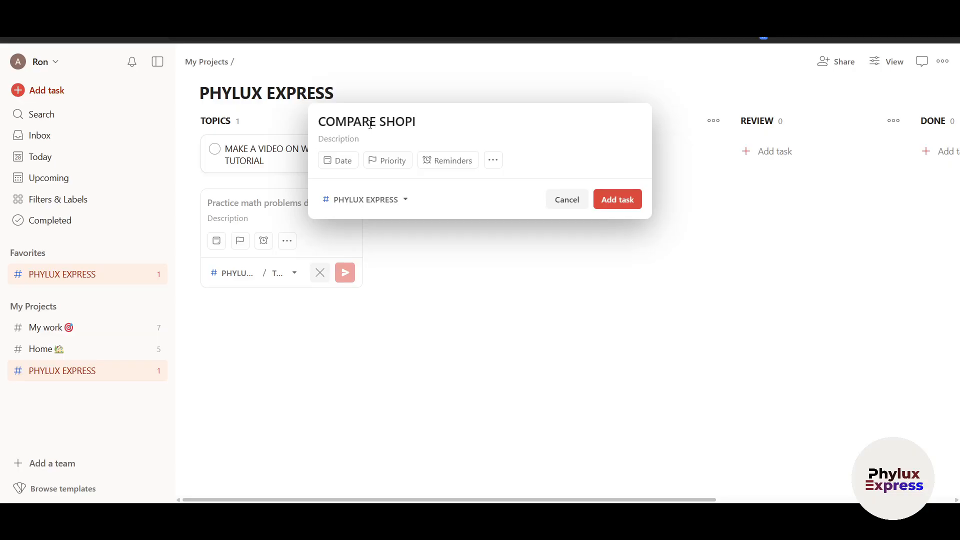
type("FY VS WIX")
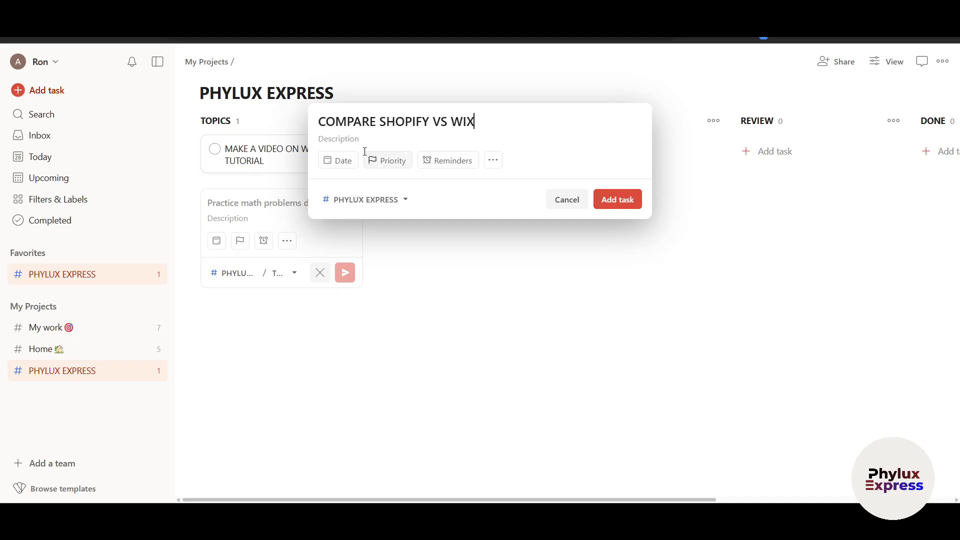
left_click(384, 202)
scroll(345, 279, "down", 1)
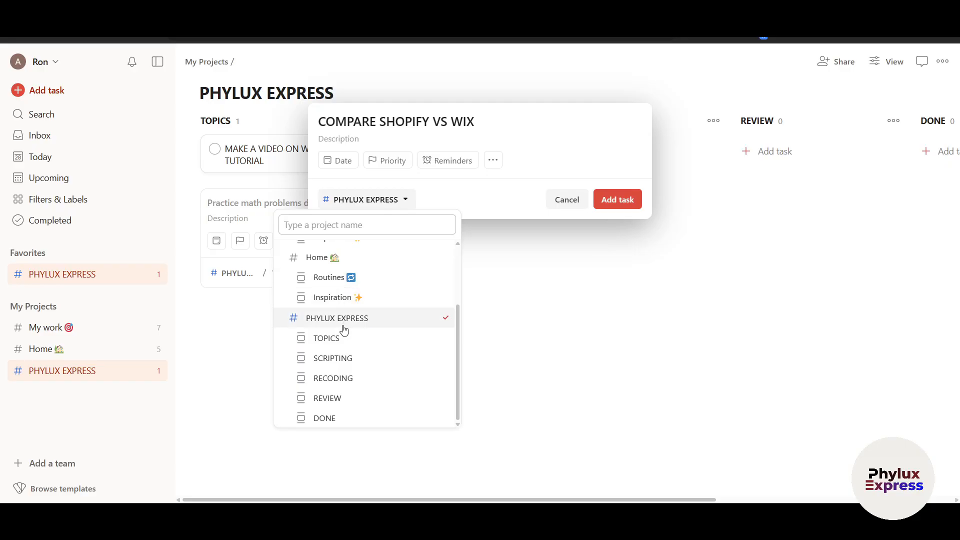
left_click(337, 340)
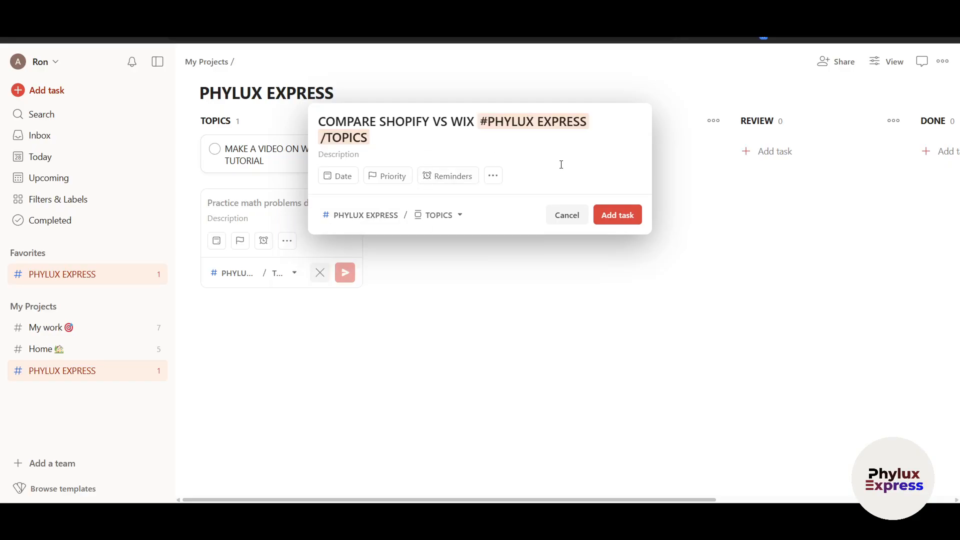
left_click(614, 216)
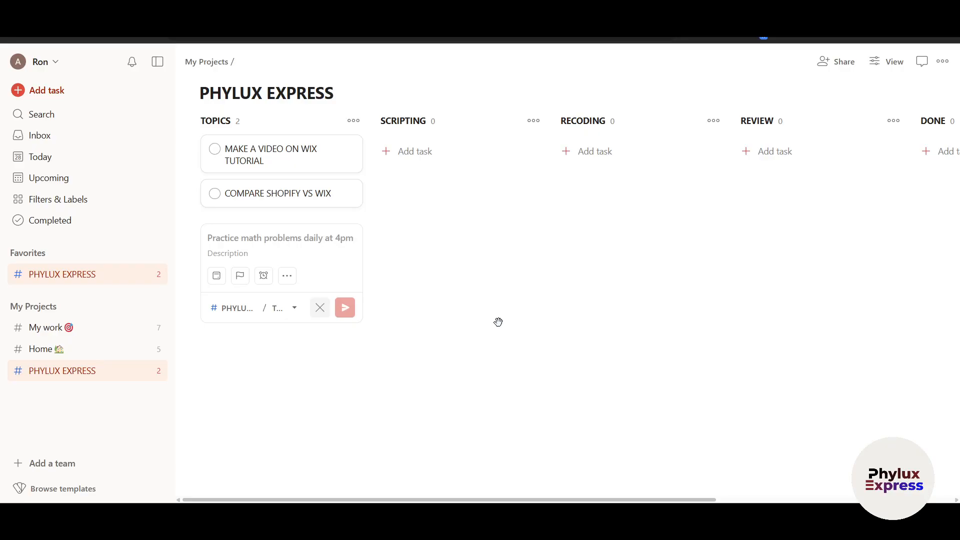
- Move MAKE A VIDEO ON WIX TUTORIAL to SCRIPTING, and COMPARE SHOPIFY VS WIX through RECODING and REVIEW to DONE
left_click_drag(272, 155, 436, 154)
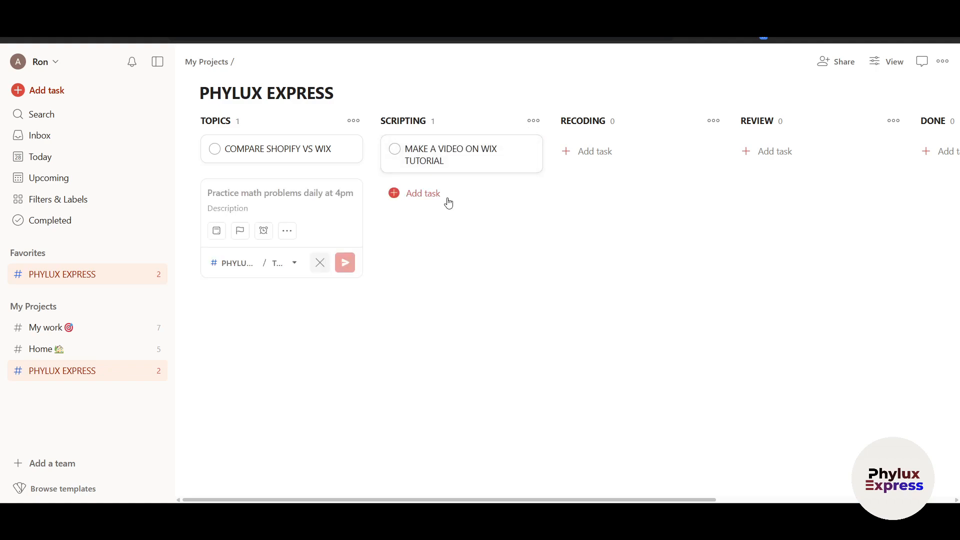
left_click_drag(260, 150, 630, 155)
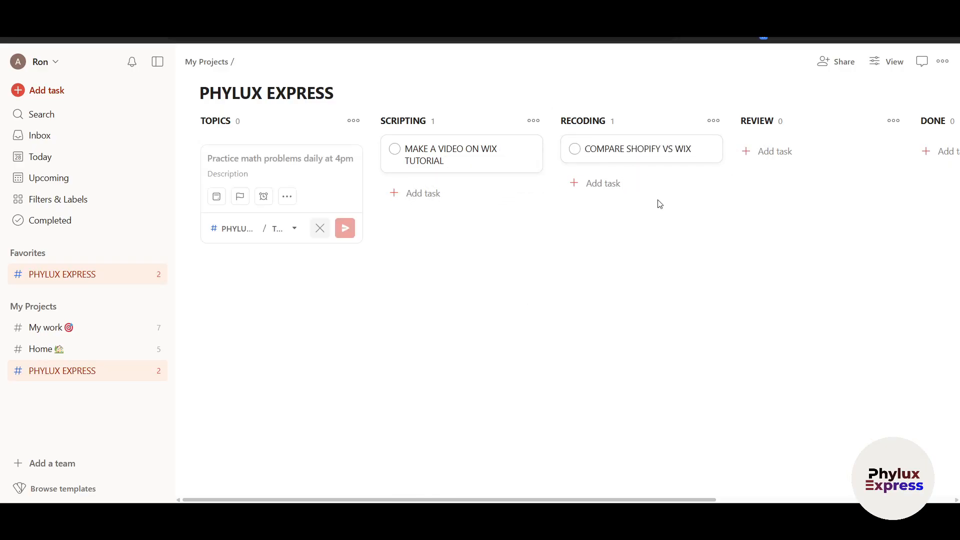
scroll(657, 213, "right", 4)
left_click_drag(408, 153, 616, 197)
scroll(565, 183, "right", 2)
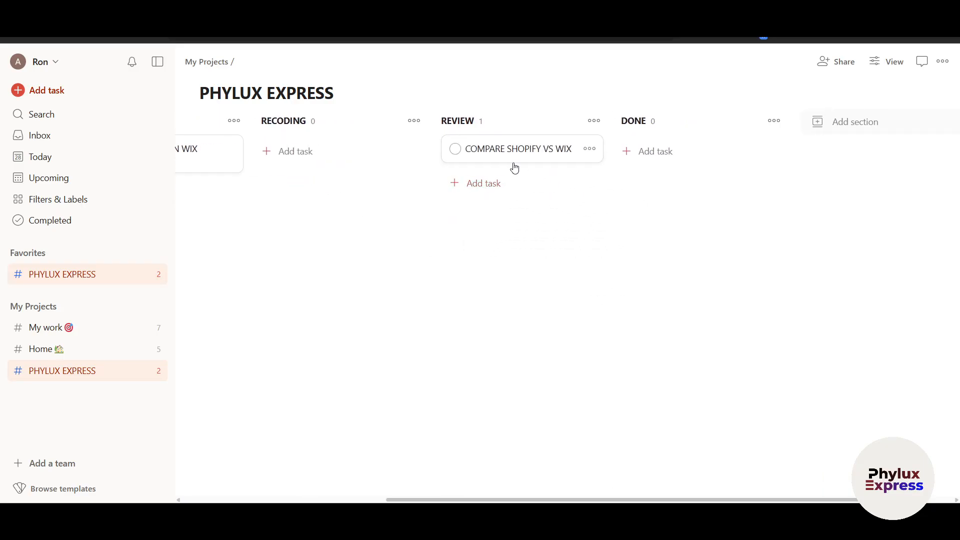
left_click_drag(478, 150, 684, 159)
scroll(734, 252, "left", 6)
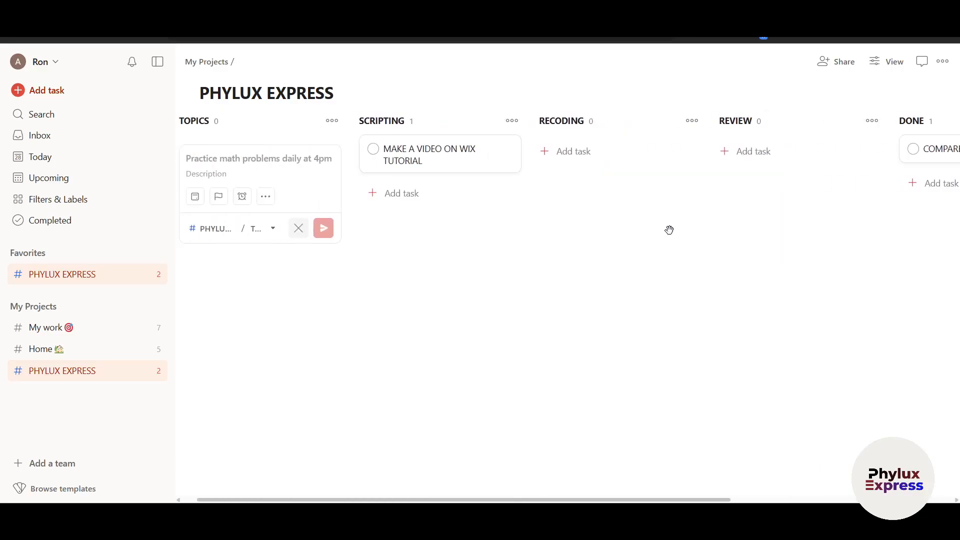
- Examine the actions and details available for the COMPARE SHOPIFY VS WIX task in the DONE section
scroll(487, 158, "right", 7)
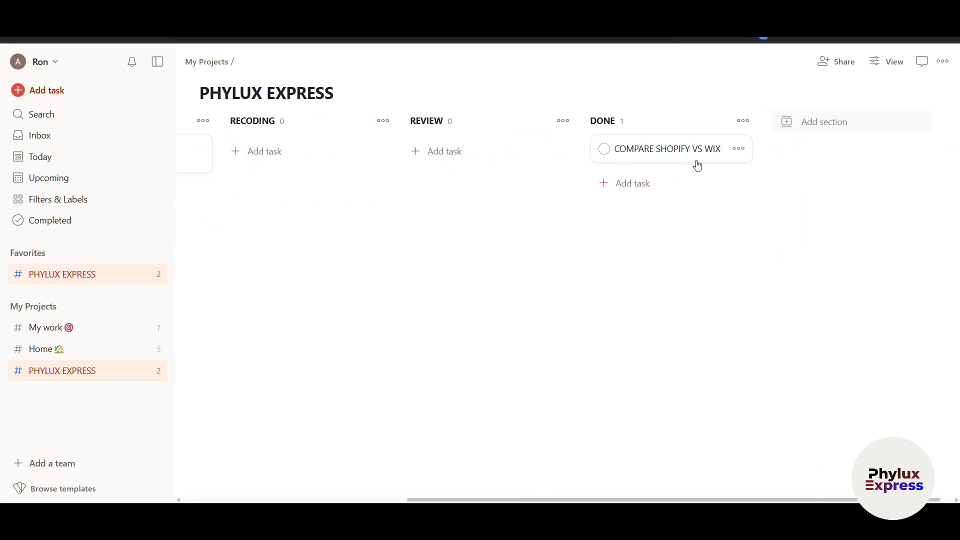
left_click(739, 149)
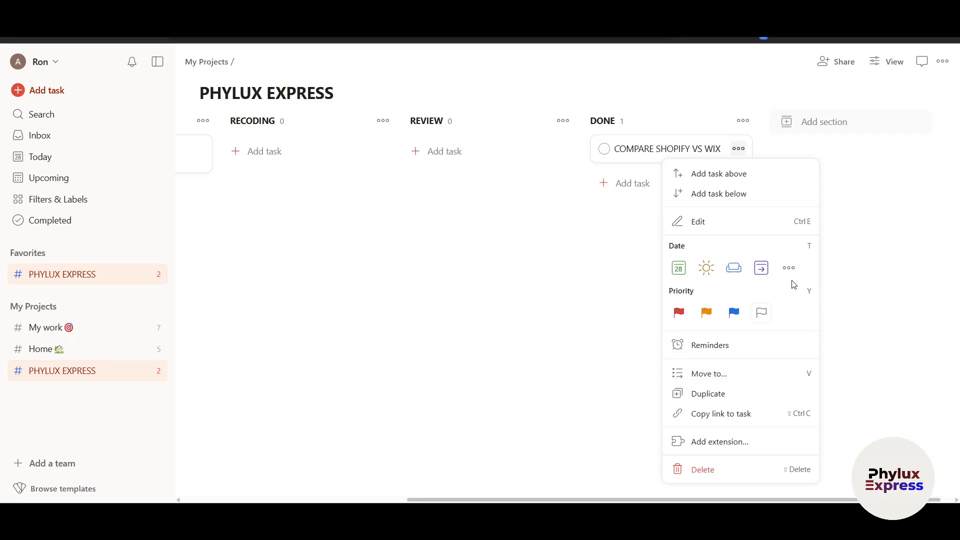
left_click(938, 325)
left_click(738, 149)
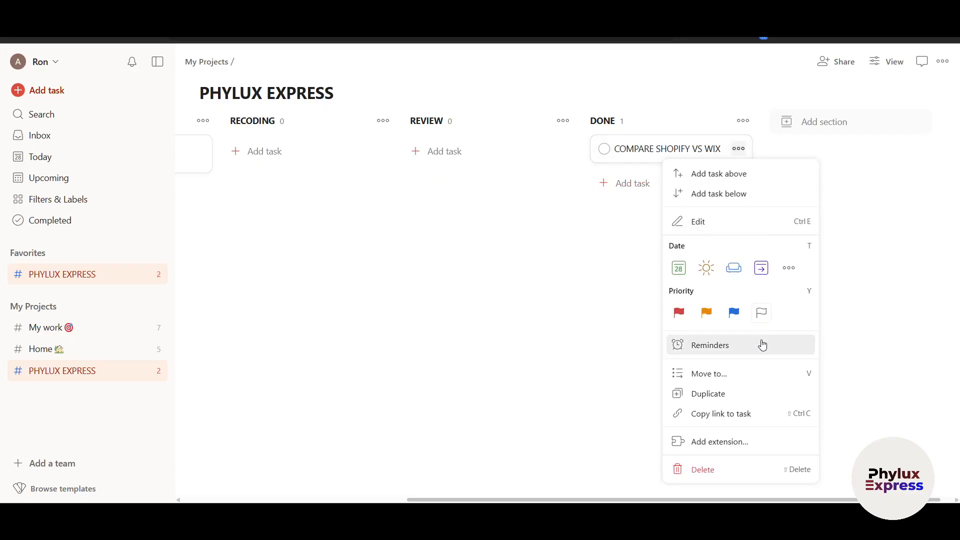
left_click(835, 457)
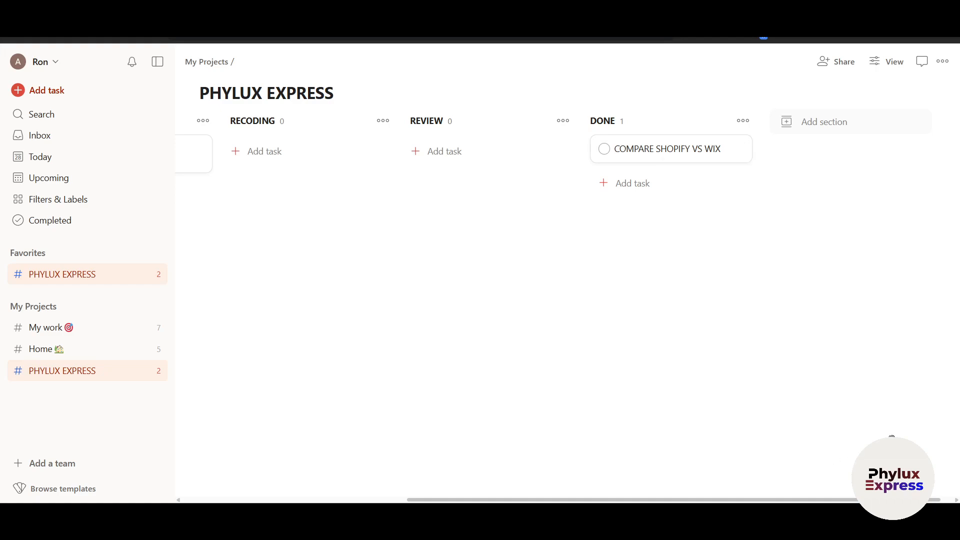
scroll(394, 306, "left", 5)
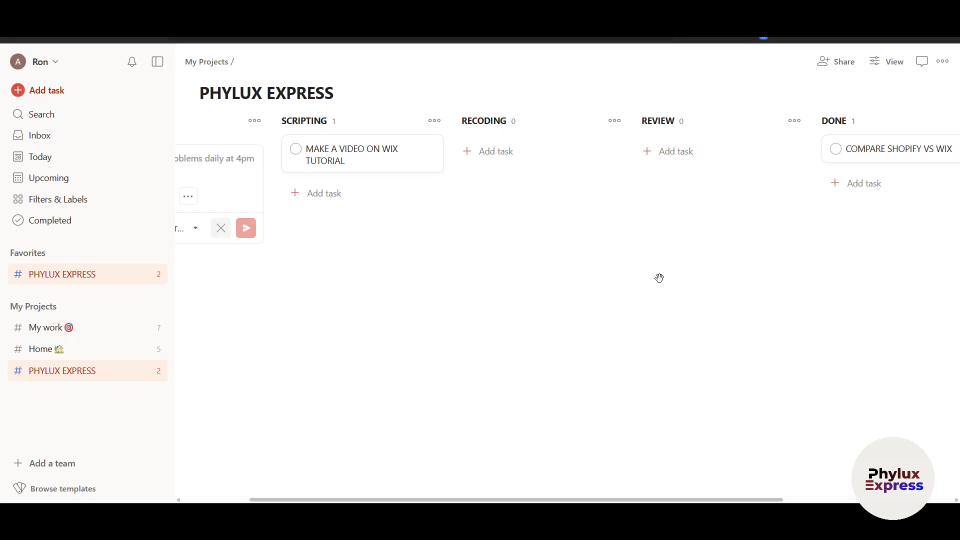
left_click(868, 156)
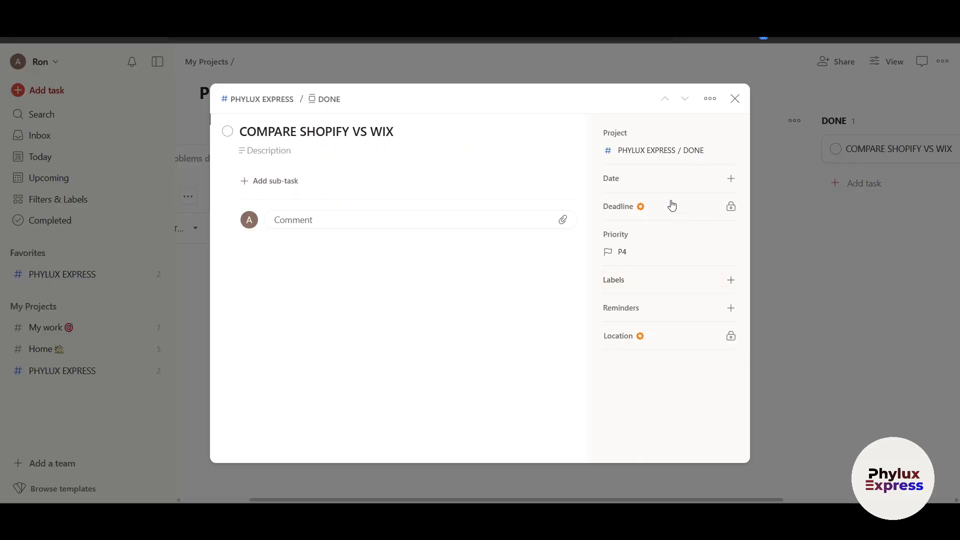
left_click(868, 303)
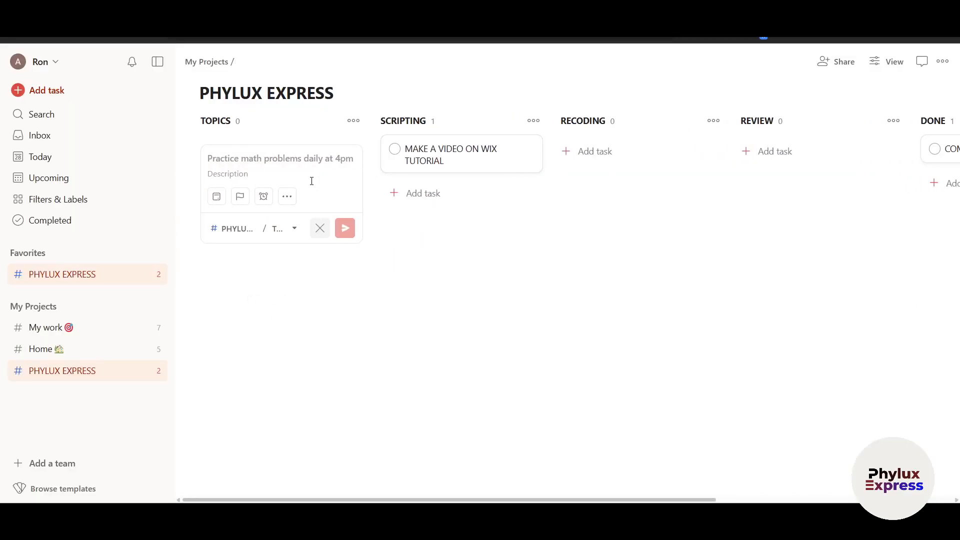
- Open the MAKE A VIDEO ON WIX TUTORIAL task in SCRIPTING and start a comment on it
left_click(474, 160)
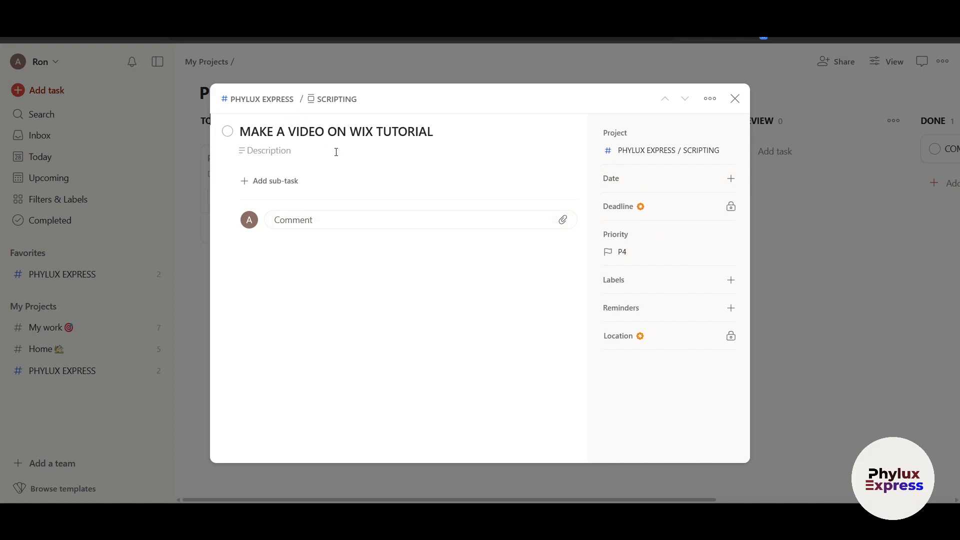
left_click(332, 221)
type("@WADAWD")
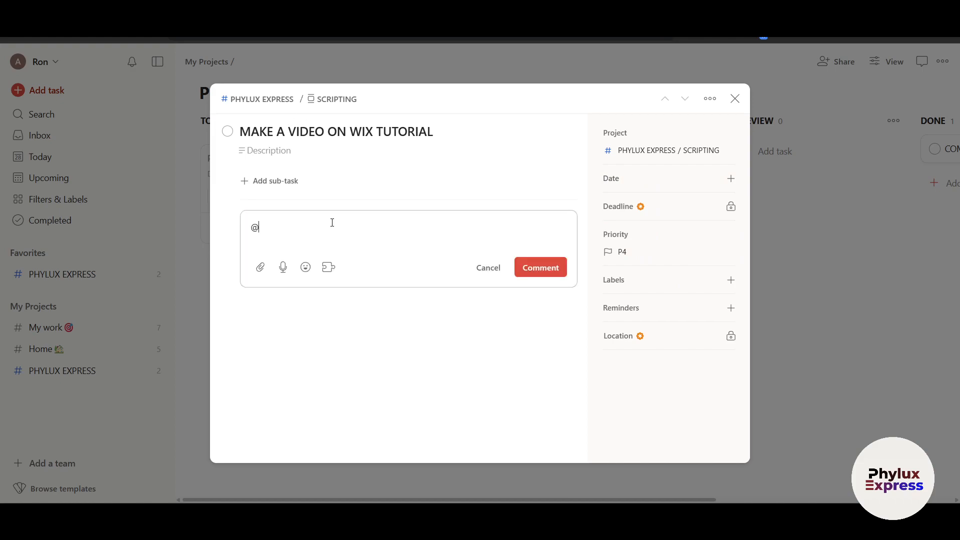
key("BackSpace")
key("BackSpace")
key("BackSpace")
key("BackSpace")
key("BackSpace")
key("BackSpace")
key("BackSpace")
- Post the comment FIX THIS LINE OF SCRIPT on the MAKE A VIDEO ON WIX TUTORIAL task
type("Fl")
type("X THIS ")
type("LINE OF SCR")
type("IPT")
key("Return")
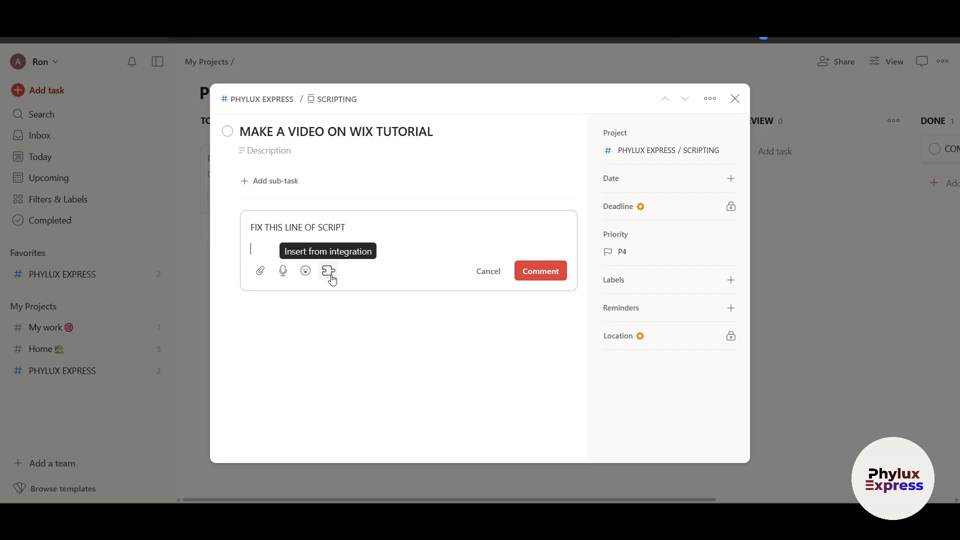
left_click(533, 273)
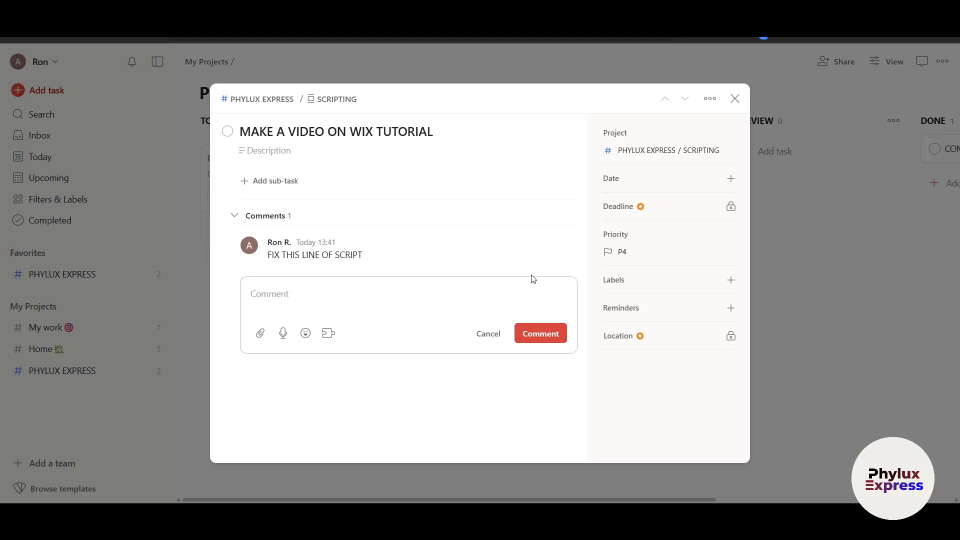
- Create the label SCRIPTING, apply it to the MAKE A VIDEO ON WIX TUTORIAL task, and close the task details
left_click(647, 255)
left_click(647, 256)
left_click(711, 281)
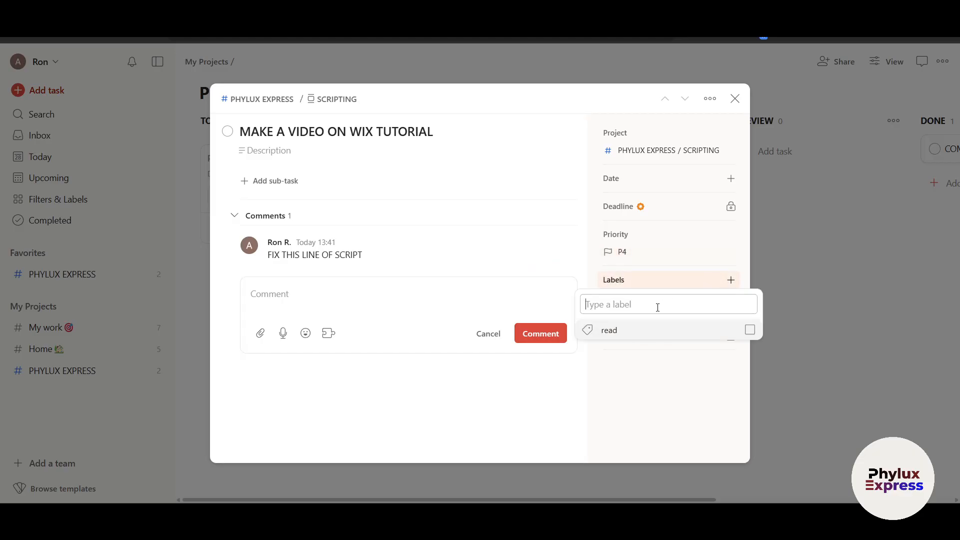
type("SCRIPTING")
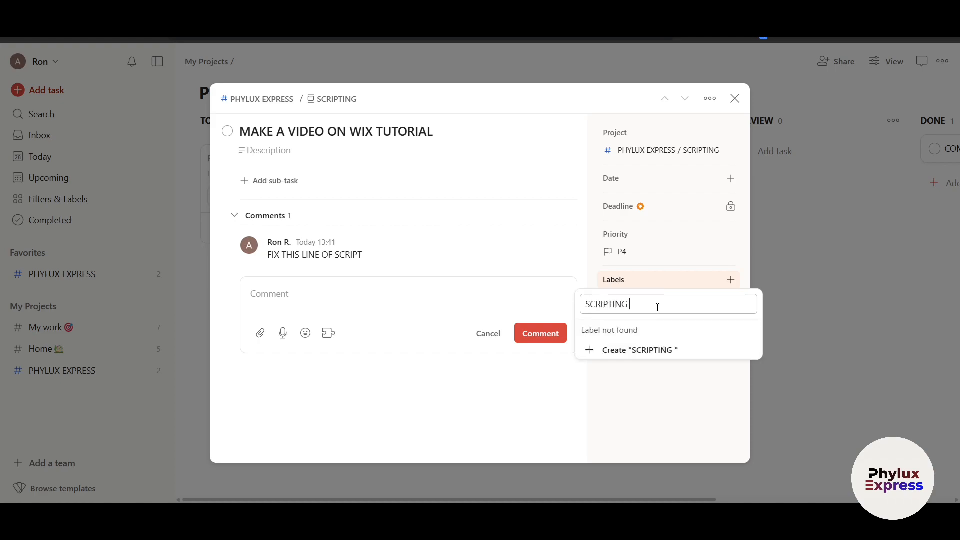
left_click(650, 349)
left_click(665, 407)
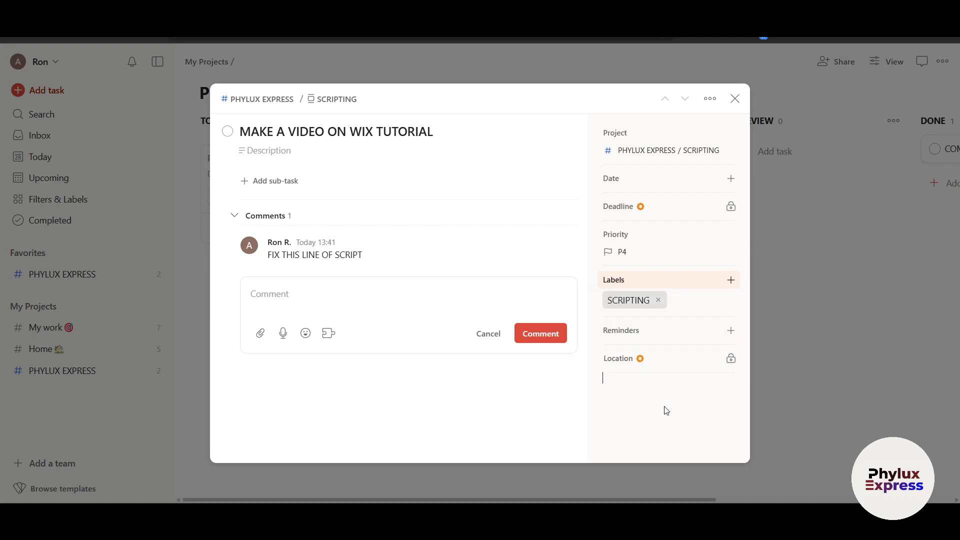
left_click(706, 328)
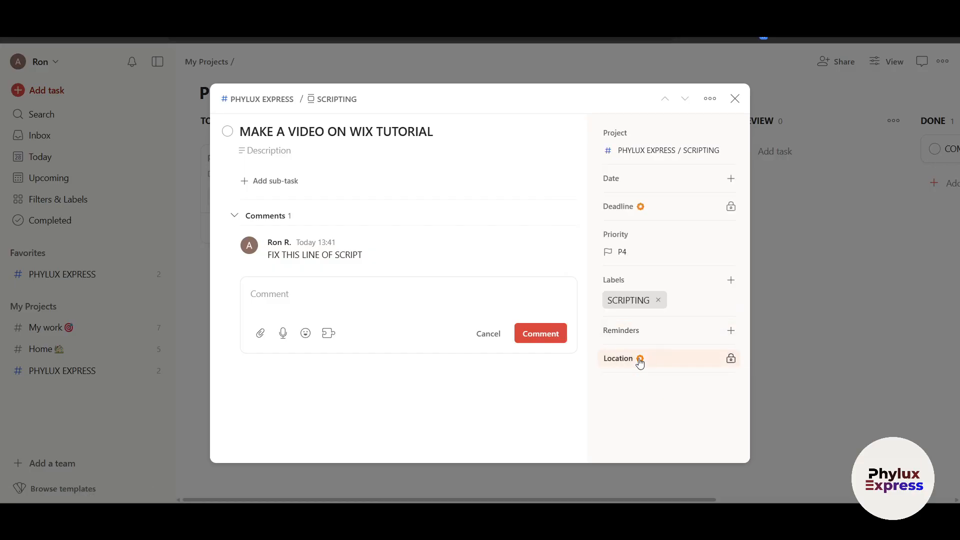
left_click(734, 99)
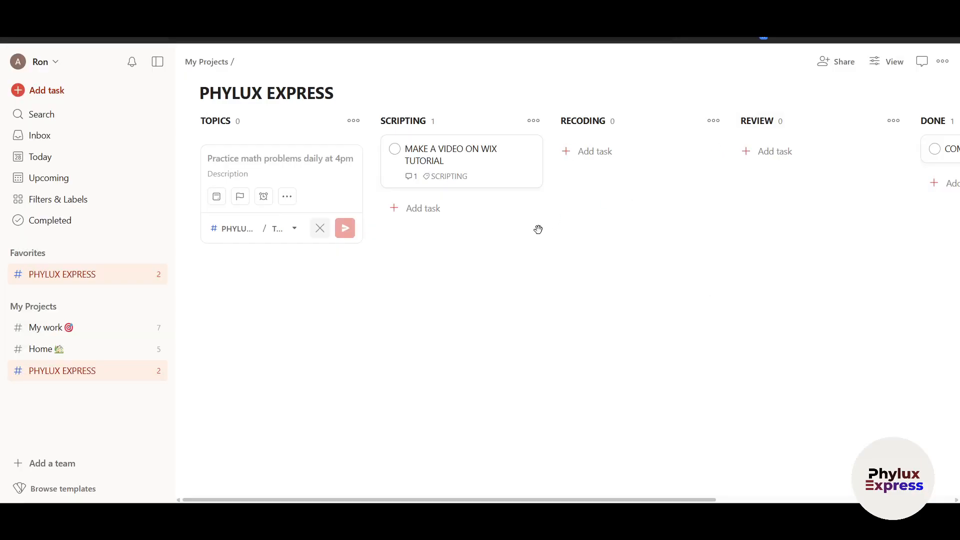
left_click_drag(488, 250, 446, 246)
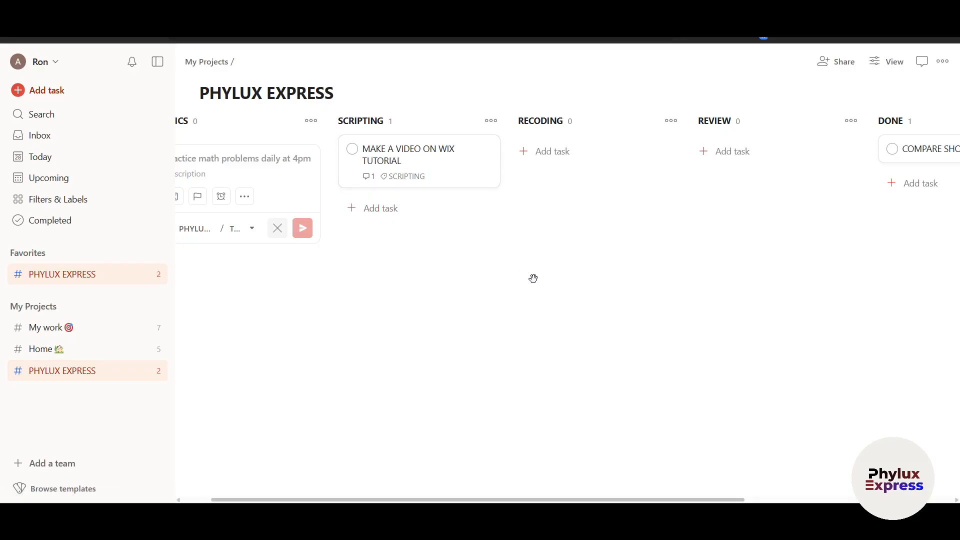
scroll(533, 278, "right", 1)
scroll(533, 279, "right", 1)
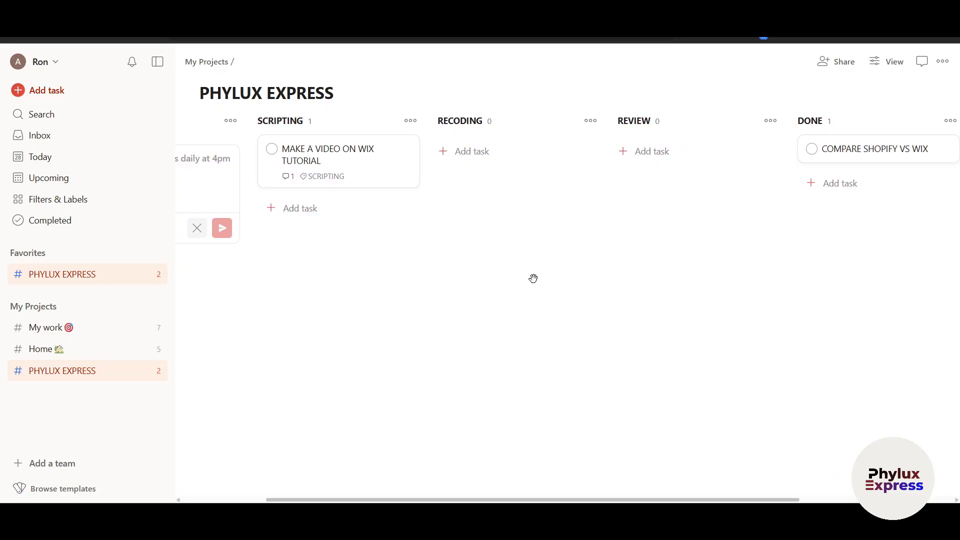
scroll(533, 278, "left", 1)
scroll(534, 281, "right", 5)
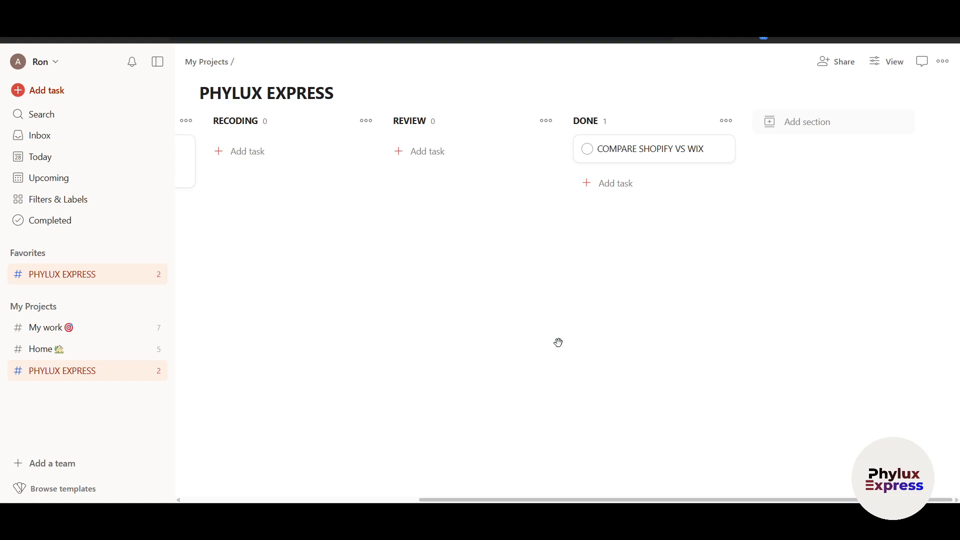
- Review the project's sharing options and the offer for adding a team, closing them without inviting anyone
left_click(840, 65)
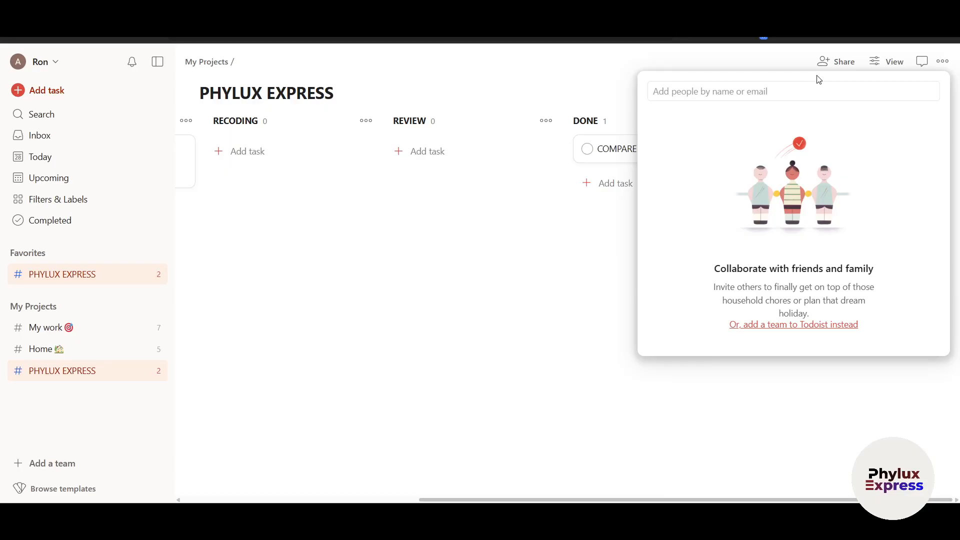
left_click(793, 325)
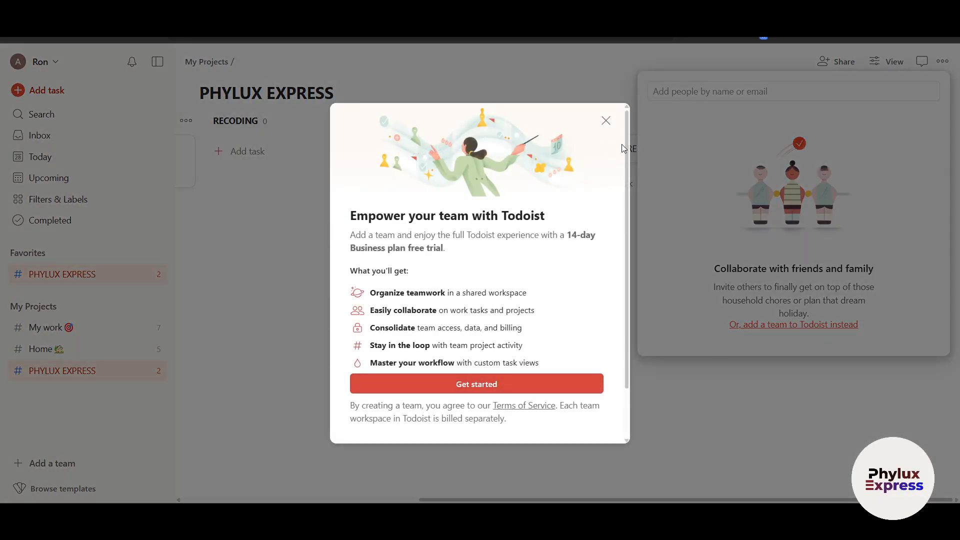
left_click(607, 122)
left_click(354, 353)
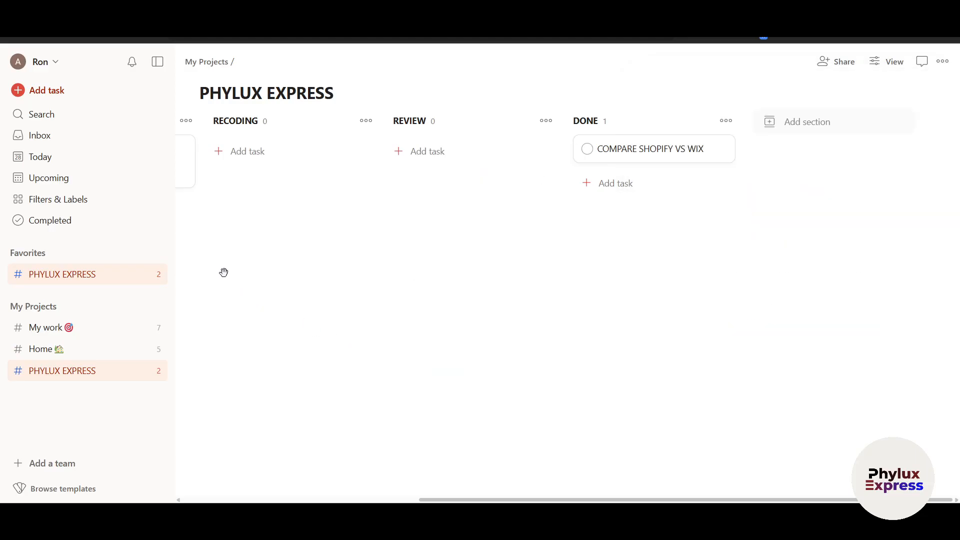
left_click(44, 466)
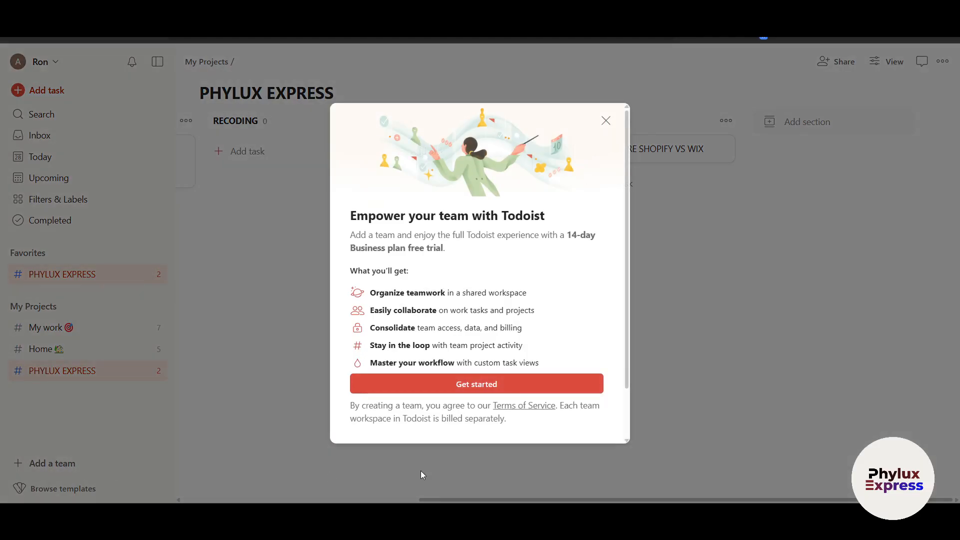
left_click(605, 120)
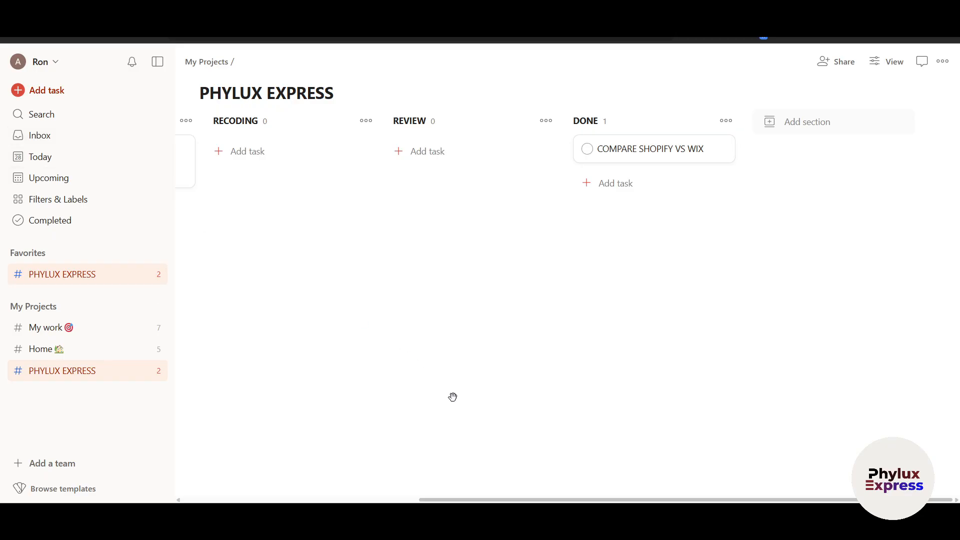
- View the details of the COMPARE SHOPIFY VS WIX task and close them
left_click(662, 150)
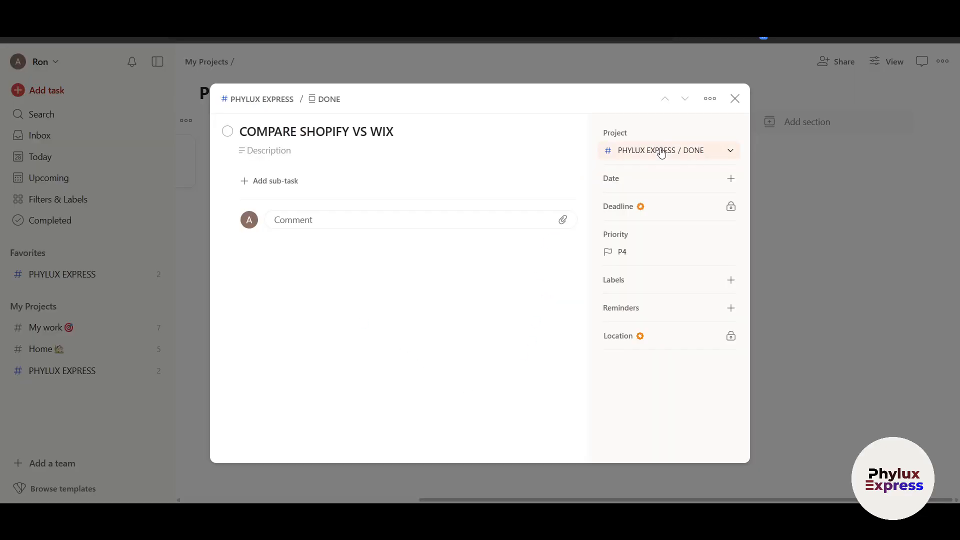
left_click(846, 350)
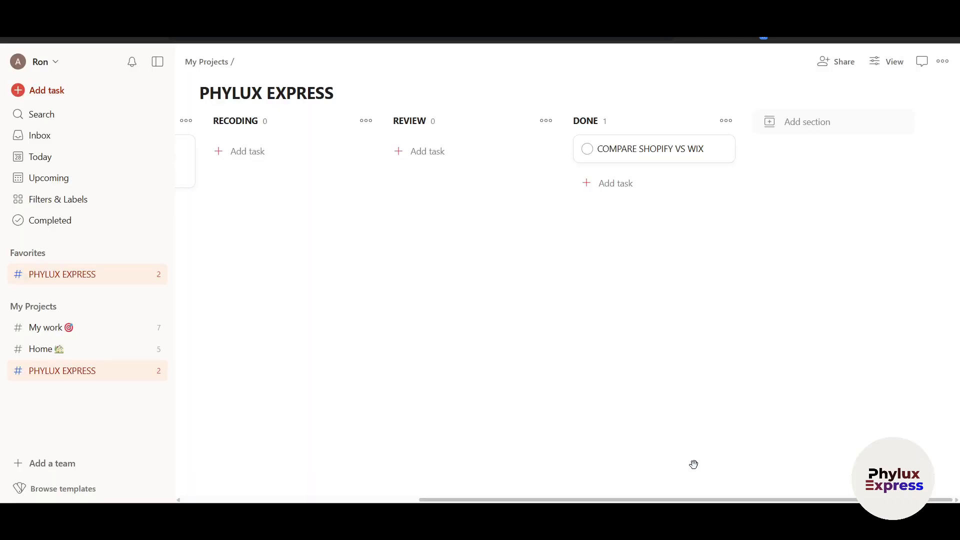
- Open the Inbox, look over the search and command window, and dismiss the tip about random tasks
left_click(57, 134)
left_click(54, 114)
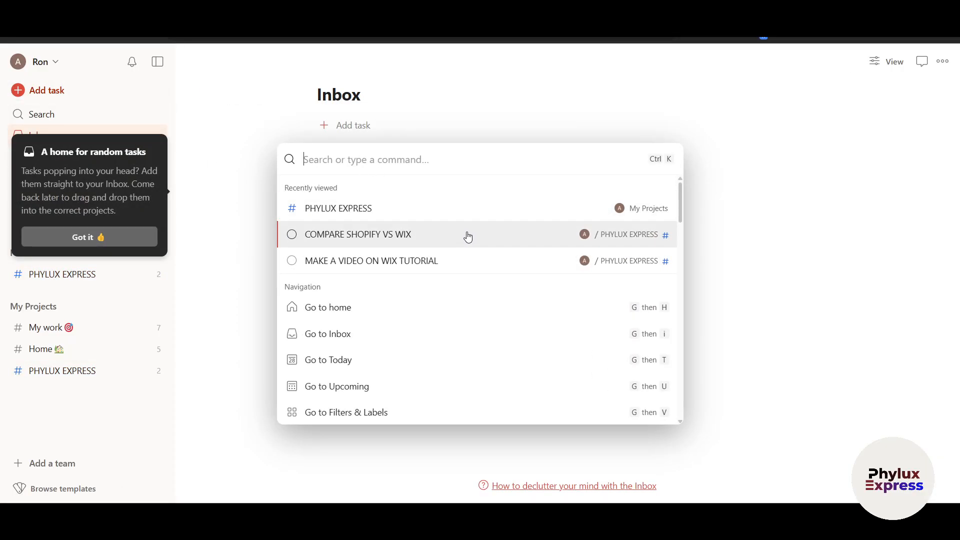
left_click(869, 248)
left_click(112, 238)
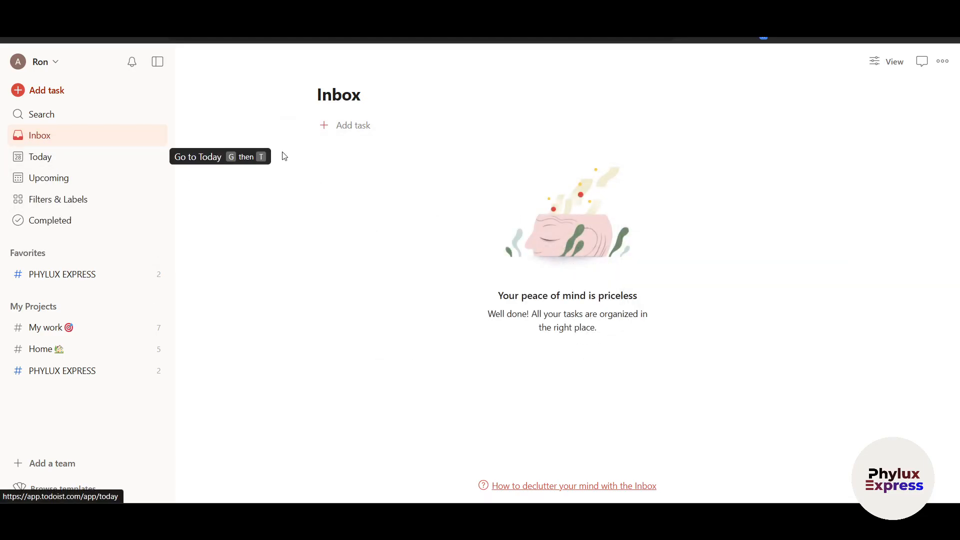
- Draft an Inbox task named AWDAWD, discard it, and switch to the Today view
left_click(355, 125)
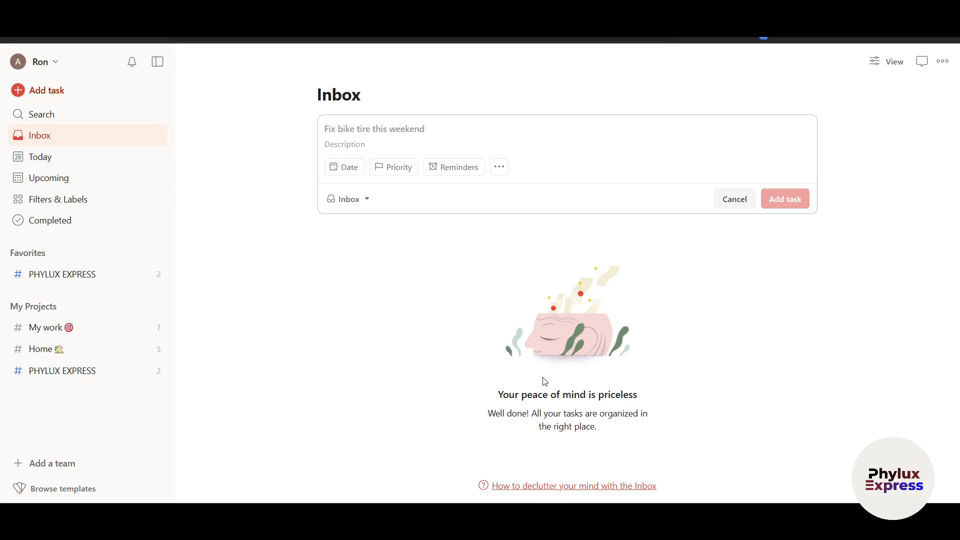
type("AWDAWD")
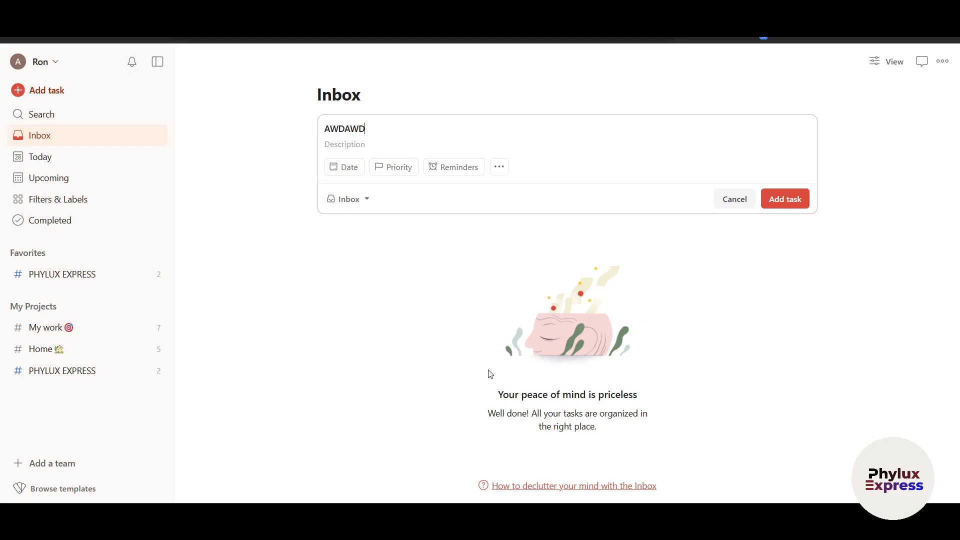
left_click(83, 155)
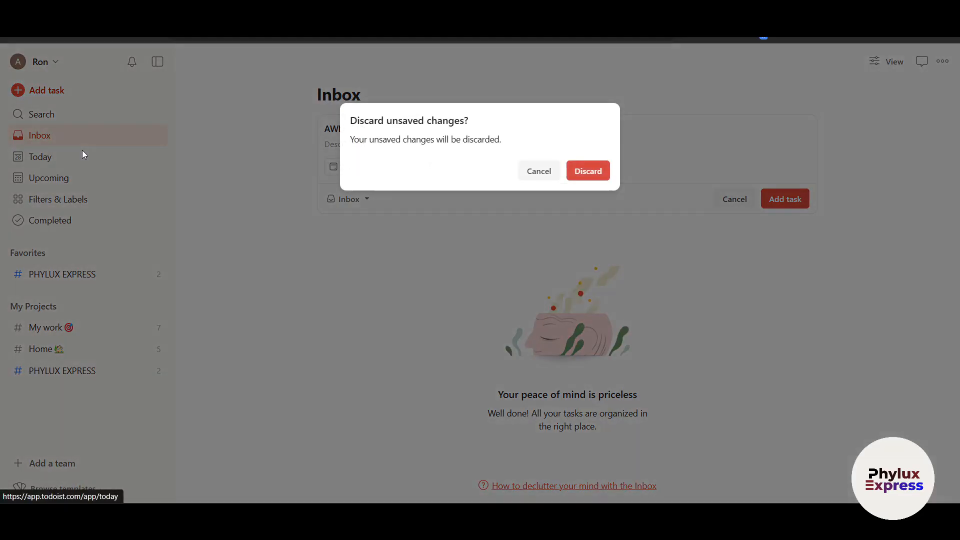
left_click(579, 174)
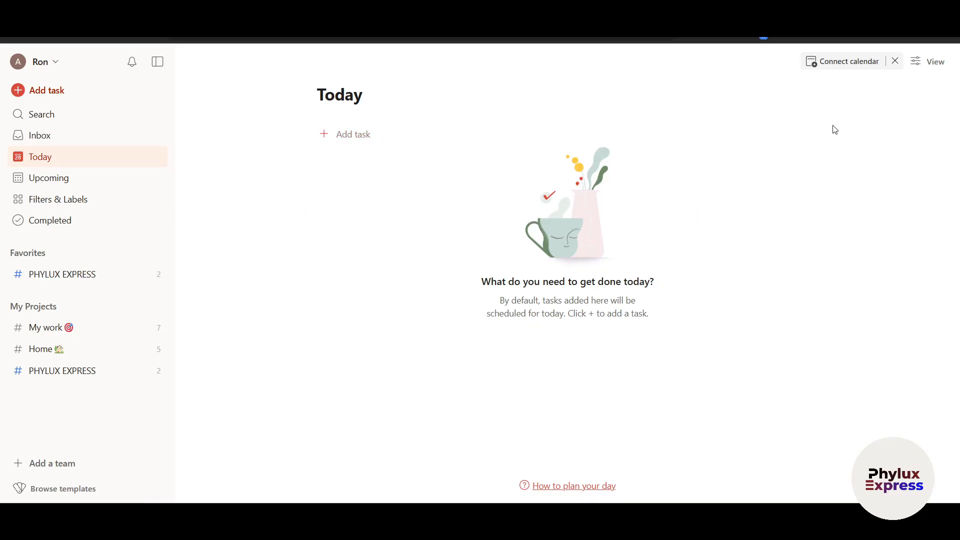
- Review the Calendars, Integrations and Backups pages in the settings
left_click(844, 60)
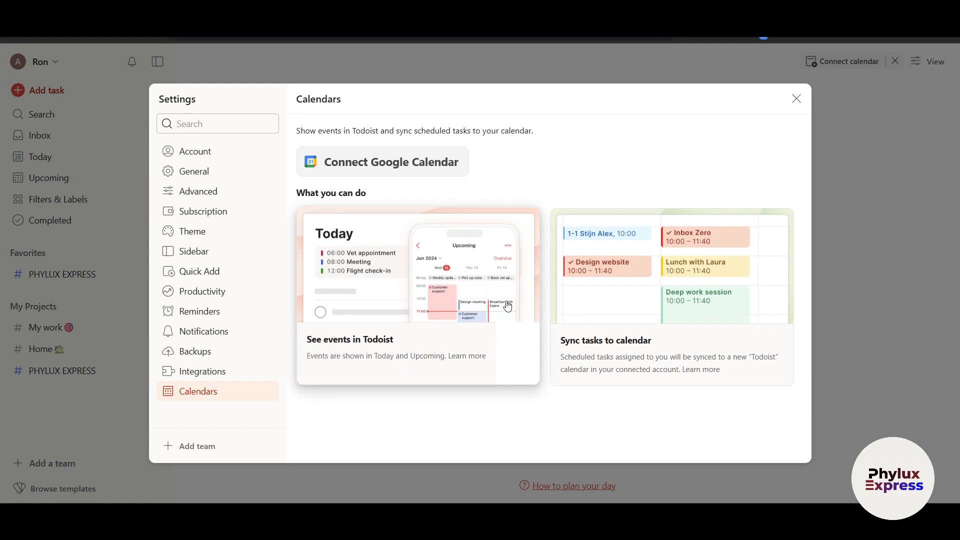
left_click(209, 373)
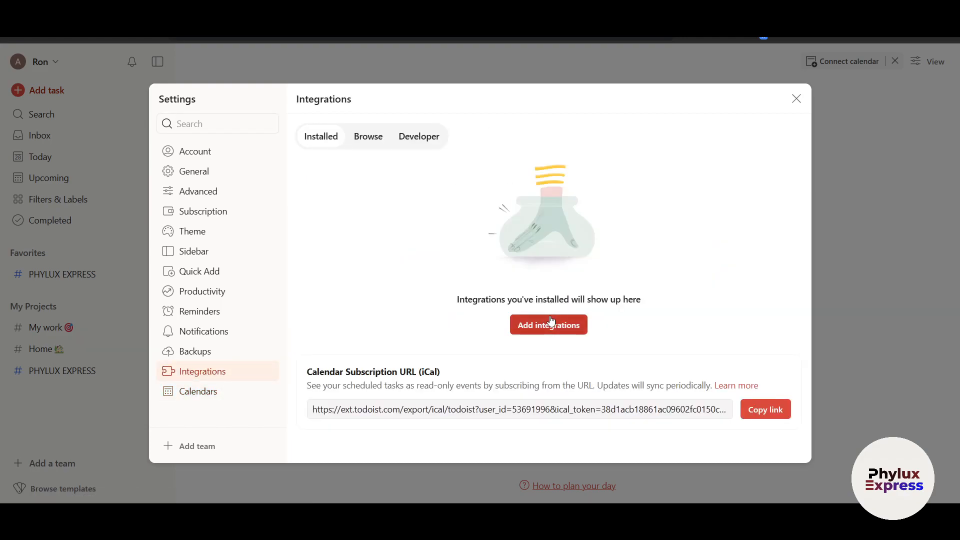
left_click(206, 356)
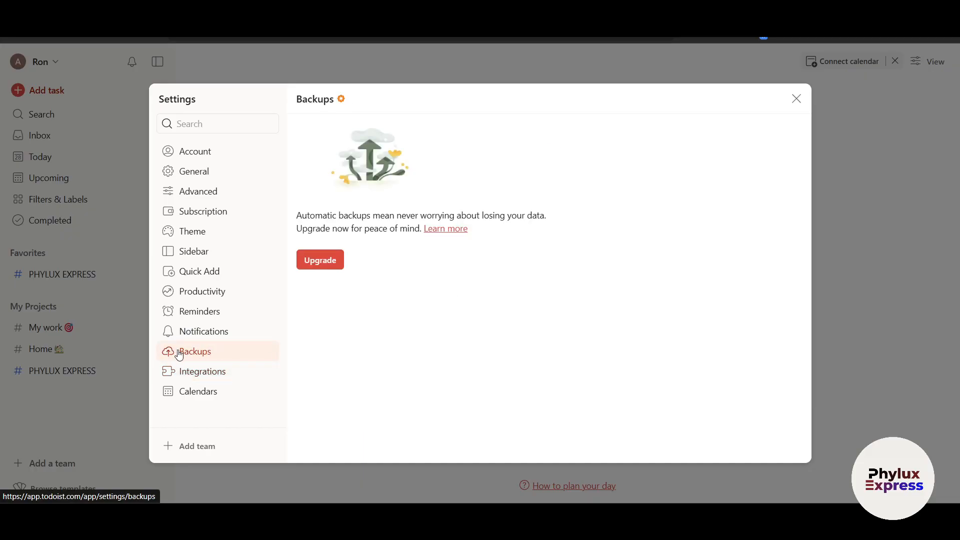
- Close the settings, browse the Upcoming view into mid-May, and dismiss the tip about planning the week ahead
left_click(796, 99)
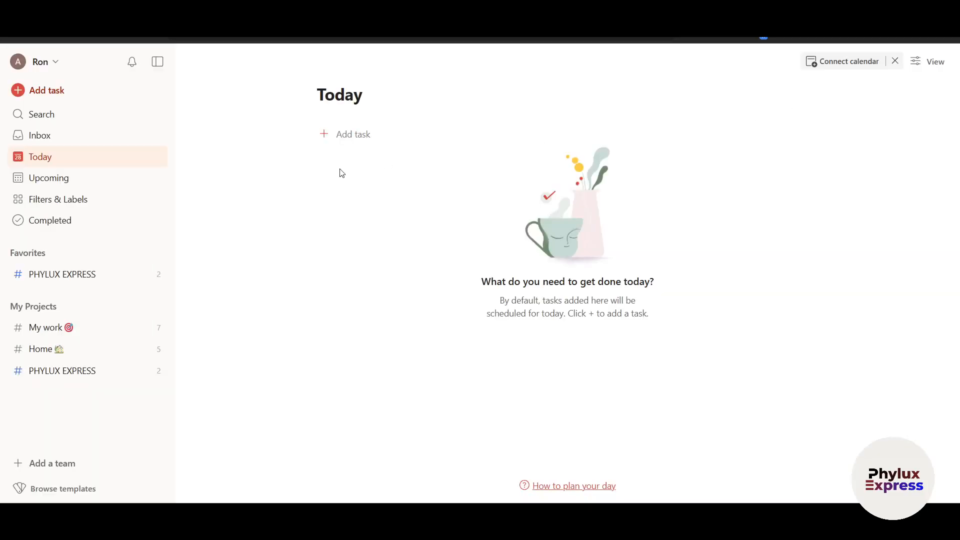
left_click(82, 183)
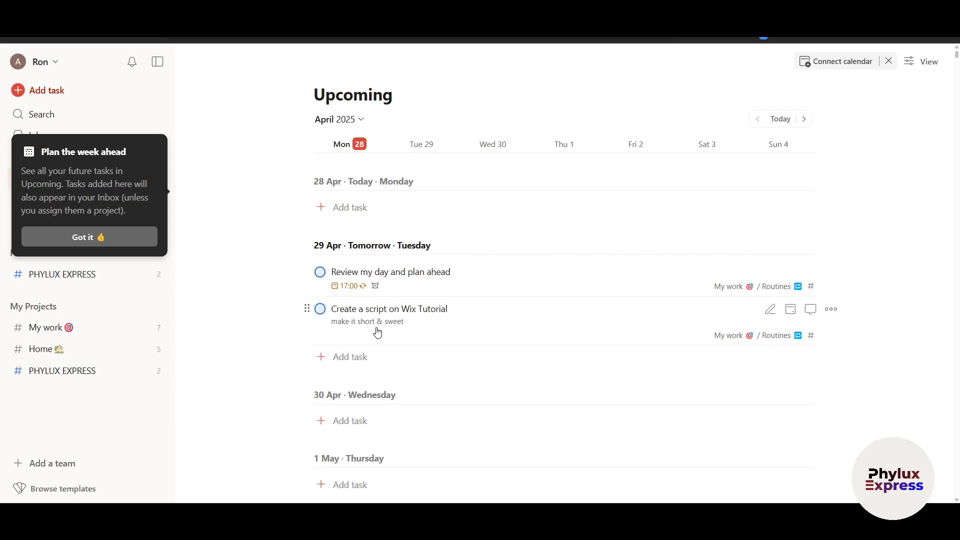
scroll(430, 287, "down", 4)
scroll(431, 288, "down", 10)
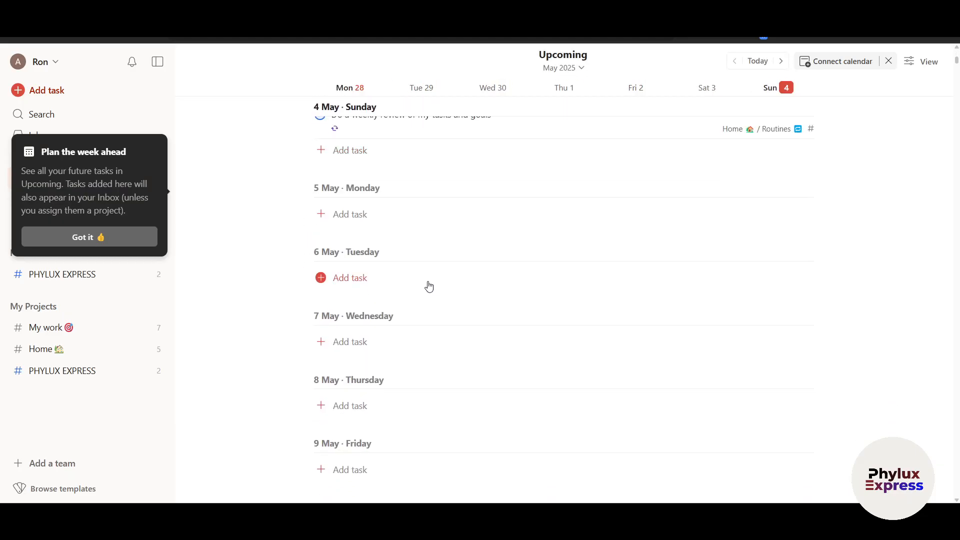
scroll(424, 288, "down", 4)
scroll(425, 287, "up", 3)
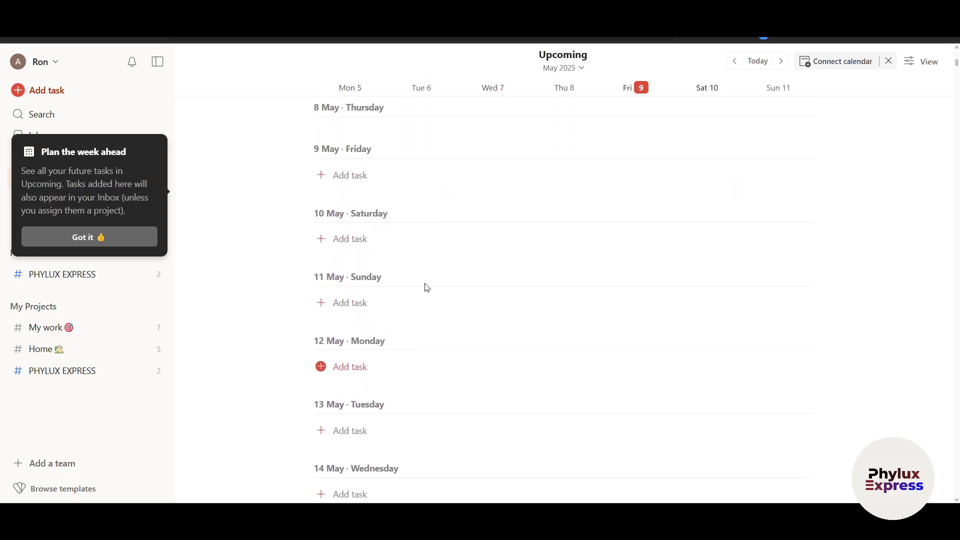
scroll(367, 285, "up", 2)
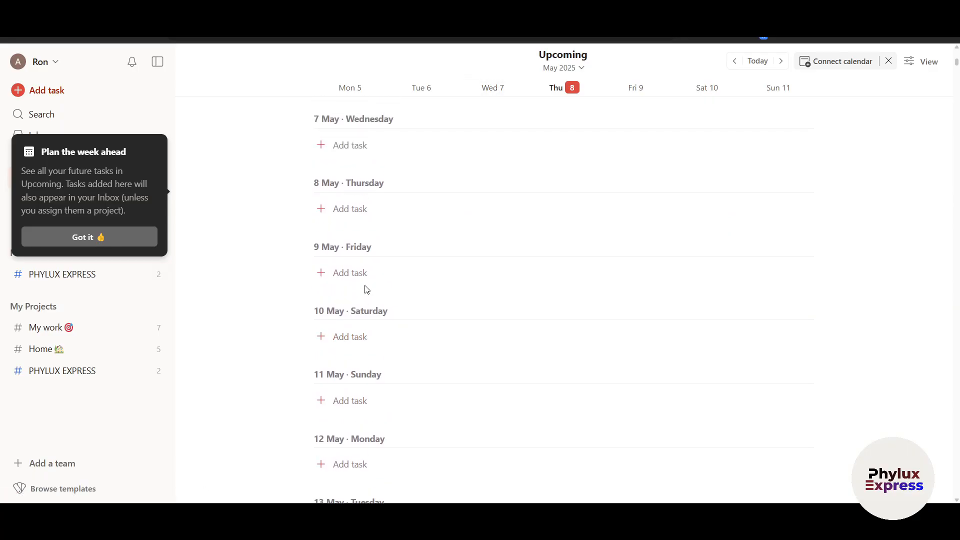
left_click(91, 242)
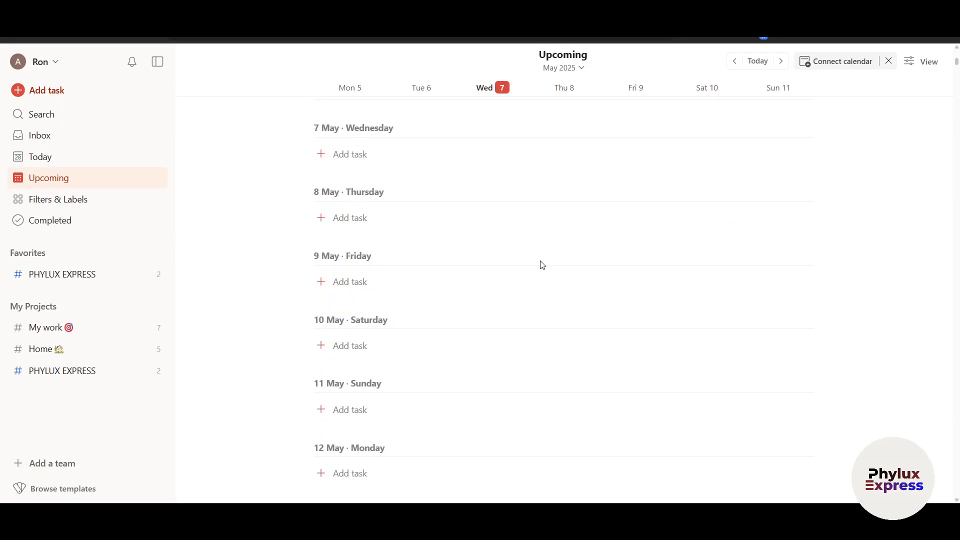
scroll(530, 266, "down", 1)
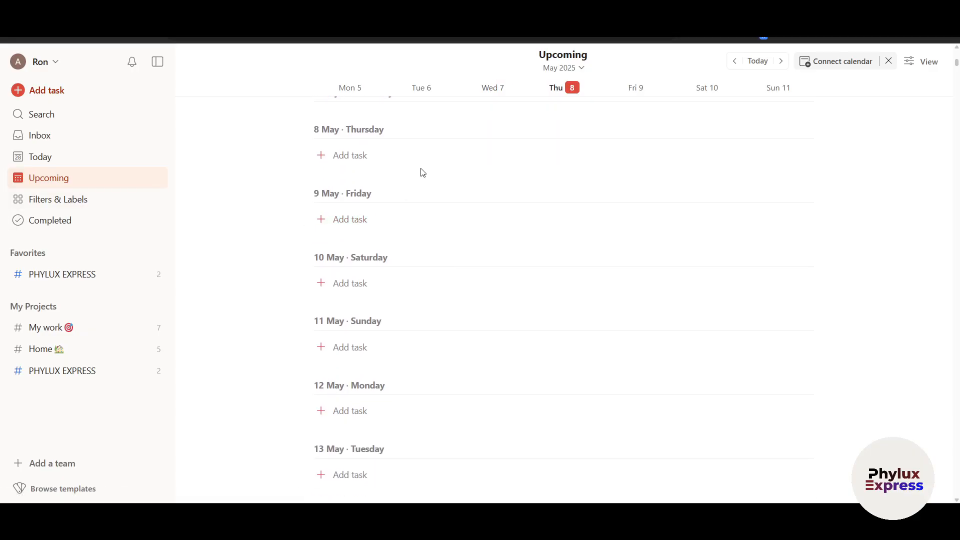
- Open Filters & Labels and view the tasks carrying the SCRIPTING label
left_click(77, 198)
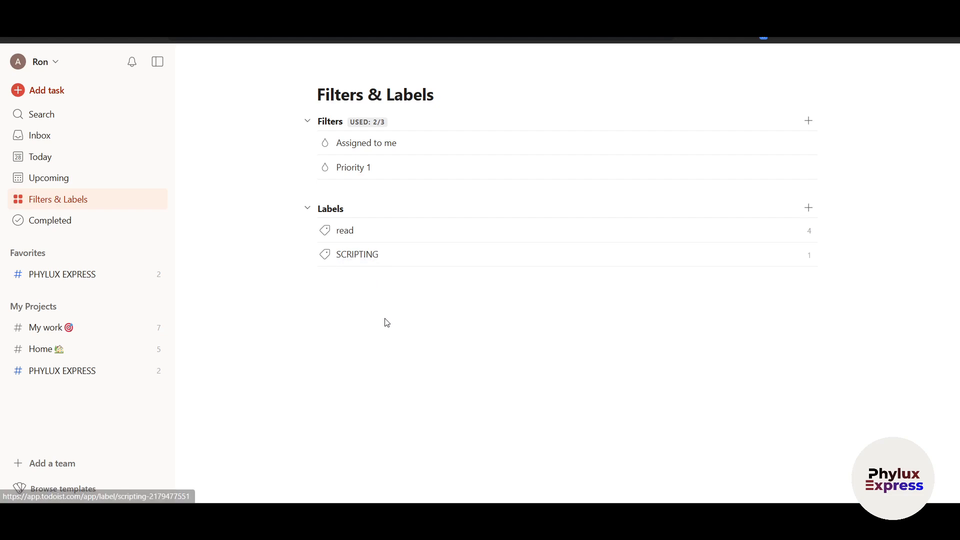
left_click(353, 256)
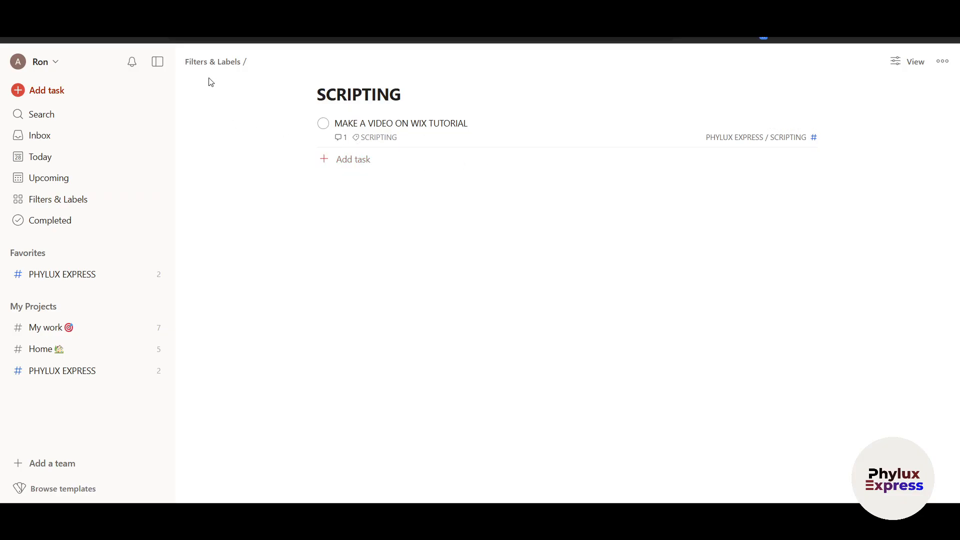
- Look over the Completed activity page with its activity filter choices, and open the notifications
left_click(66, 220)
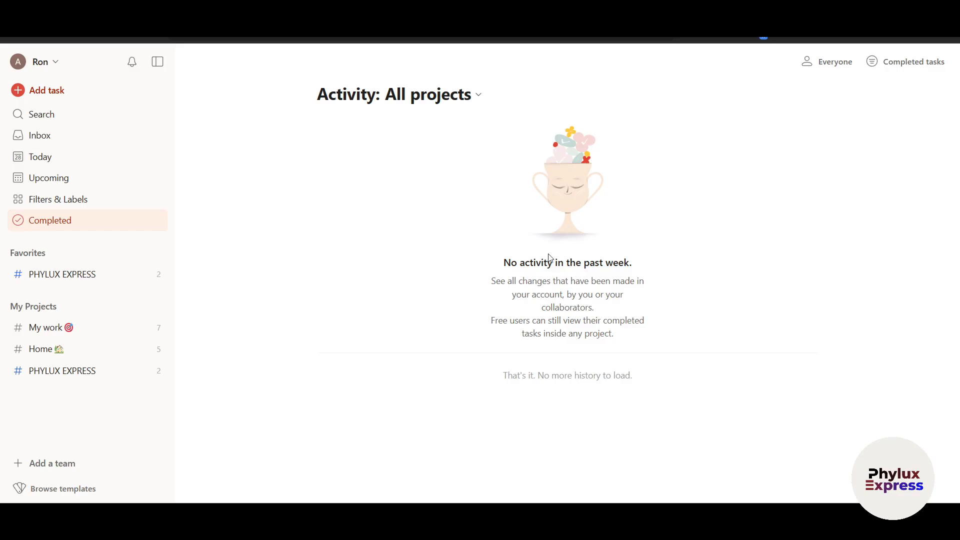
left_click_drag(518, 258, 624, 257)
left_click(659, 260)
left_click(920, 61)
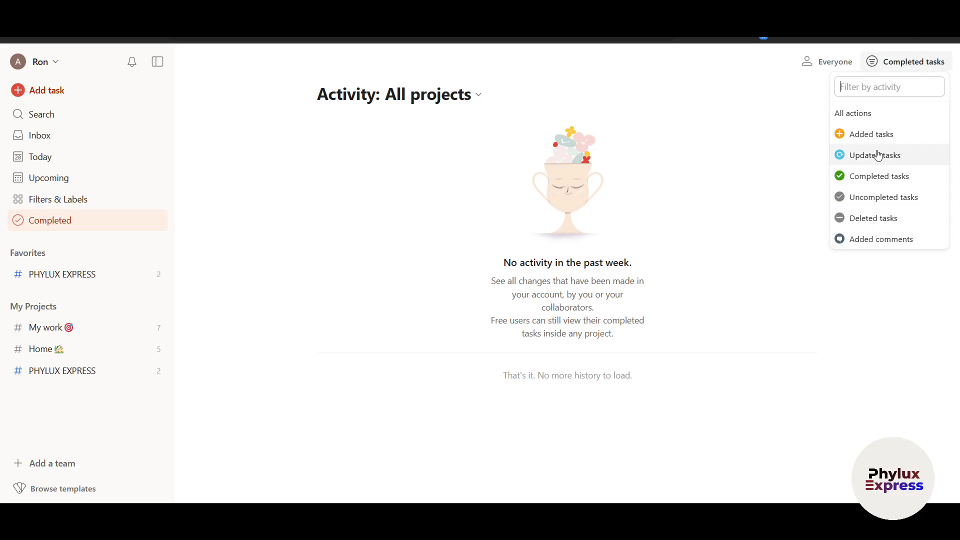
left_click(743, 299)
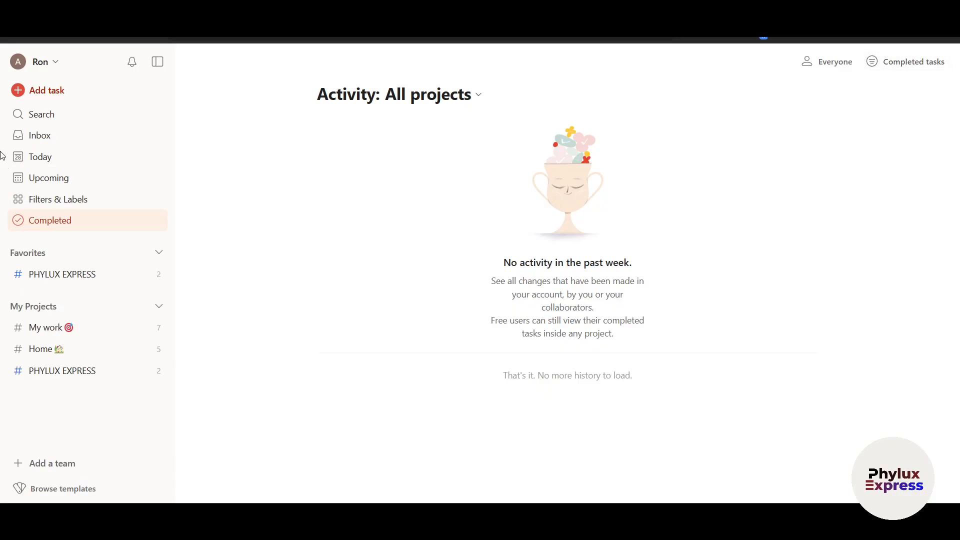
left_click(133, 63)
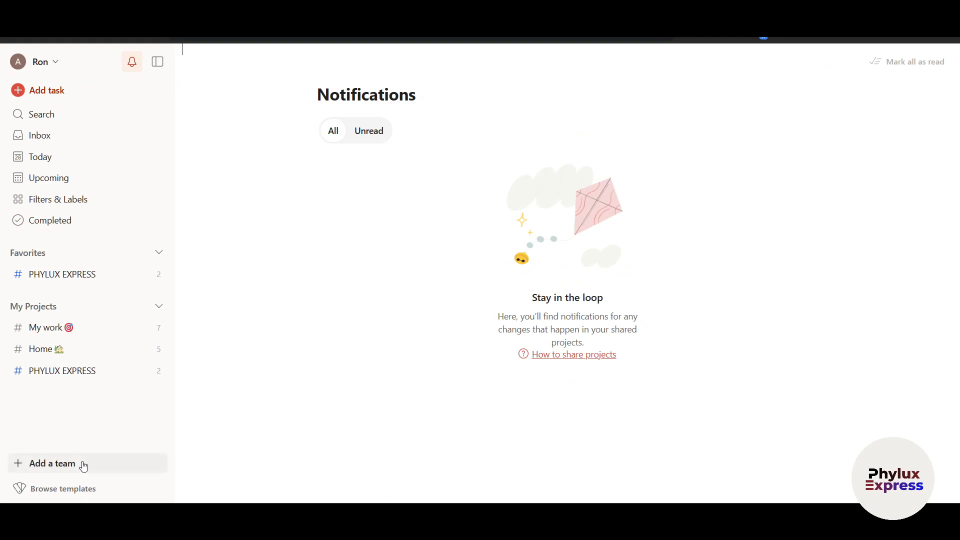
- Open the settings and review the General, Advanced and Subscription pages
left_click(55, 72)
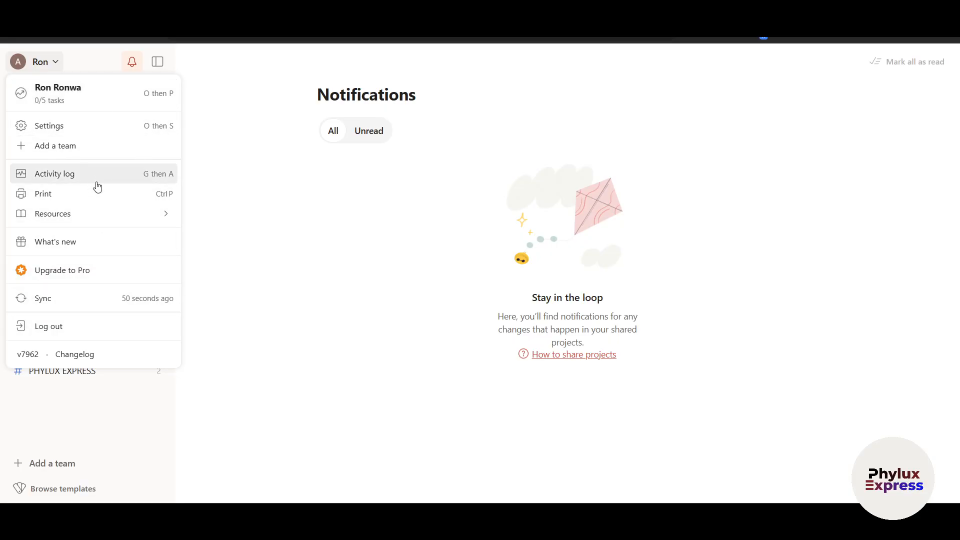
left_click(123, 126)
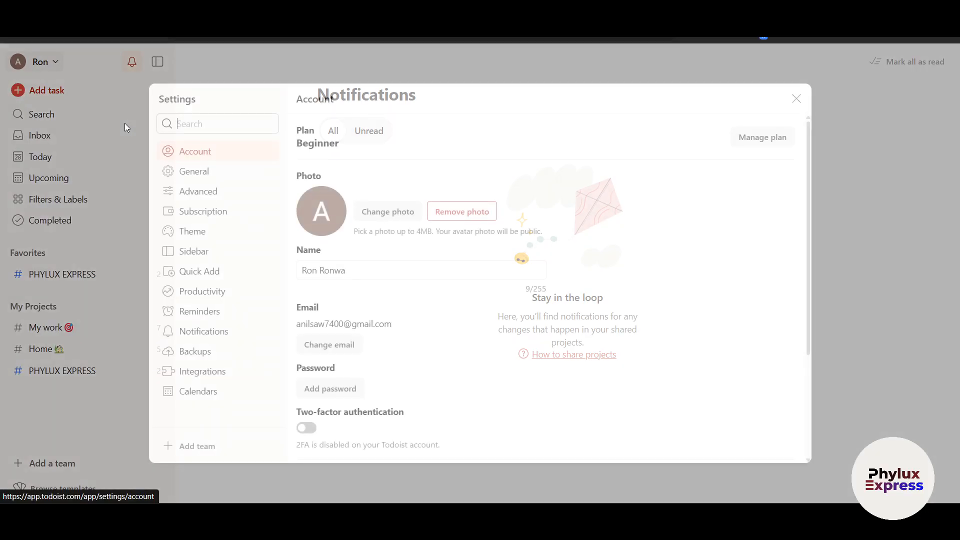
left_click(216, 174)
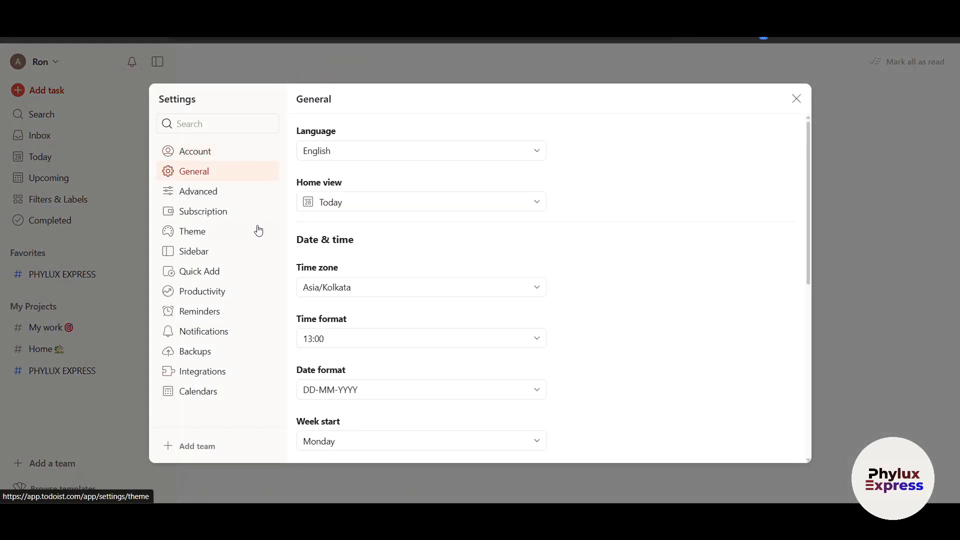
left_click(230, 195)
left_click(228, 215)
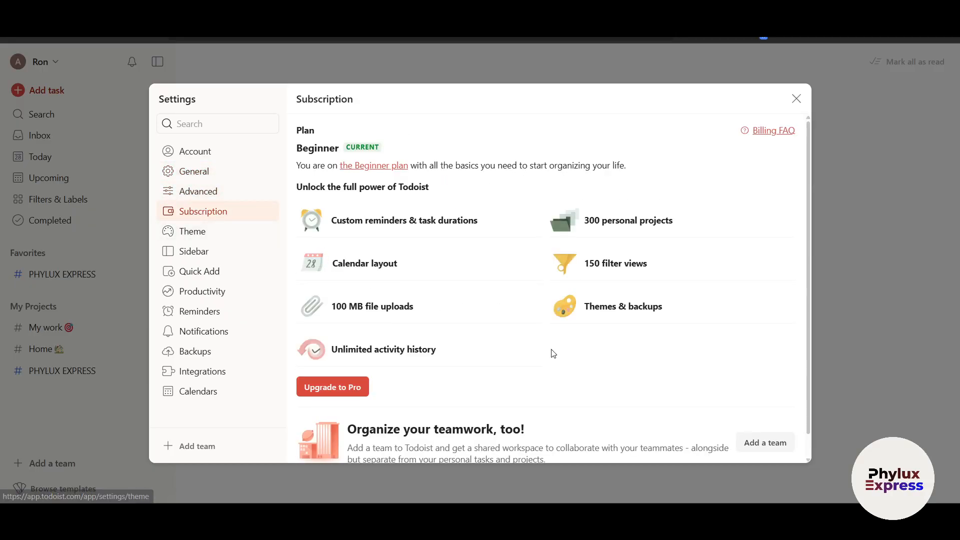
scroll(563, 354, "down", 1)
- Preview the Dark theme and other free themes, and save Moonstone as the theme
left_click(214, 235)
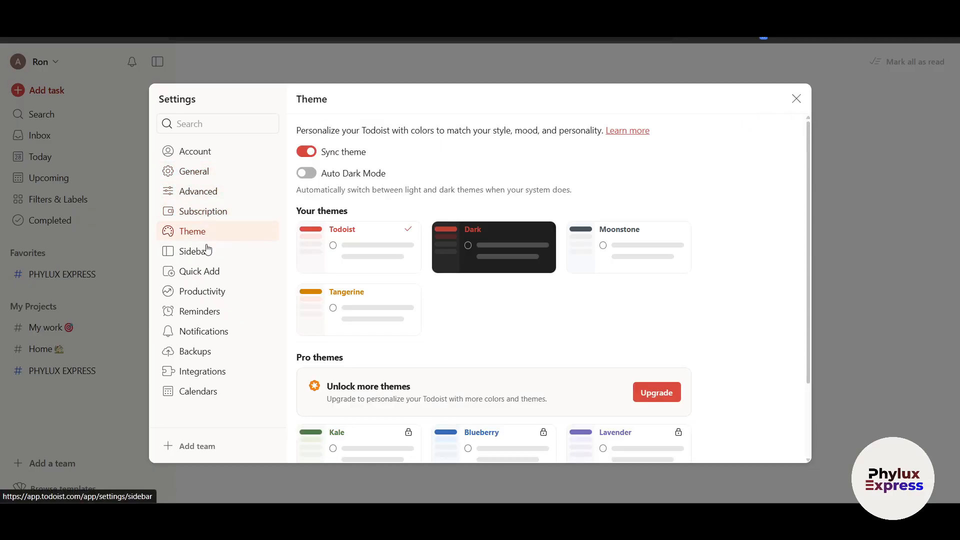
left_click(478, 249)
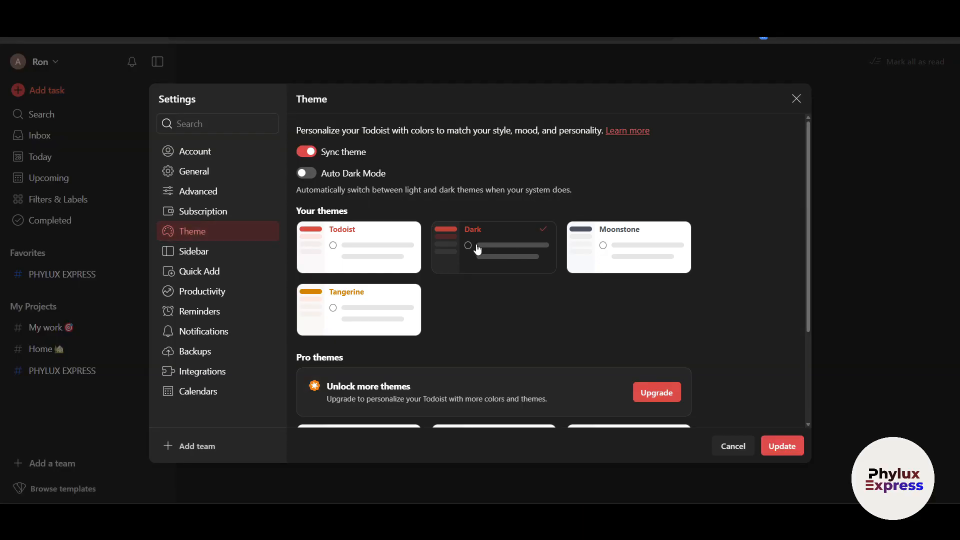
left_click(646, 261)
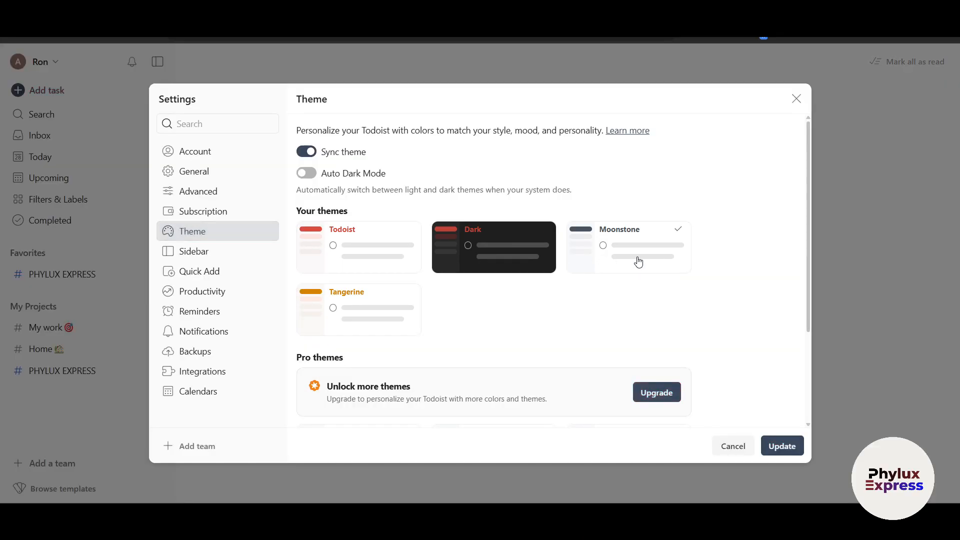
left_click(317, 312)
left_click(589, 242)
left_click(181, 257)
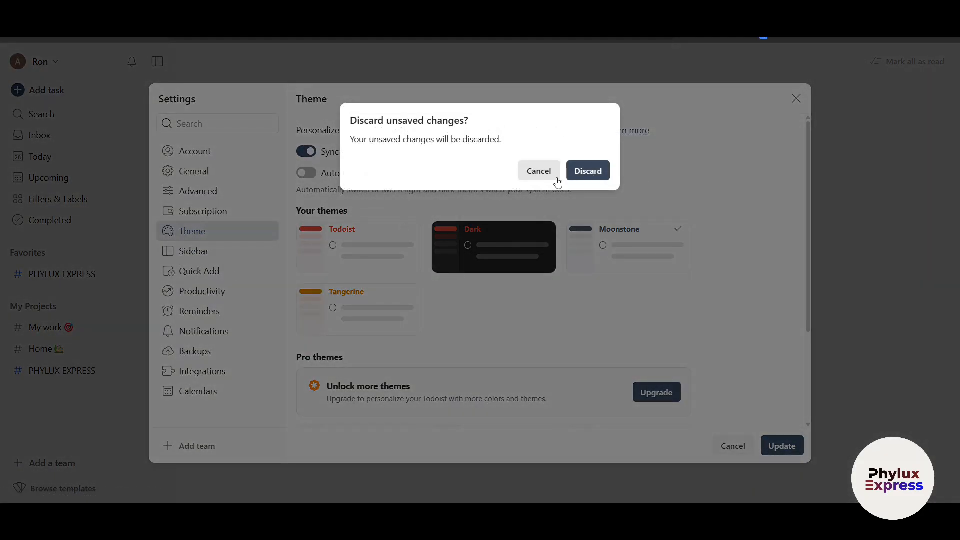
left_click(539, 171)
left_click(781, 444)
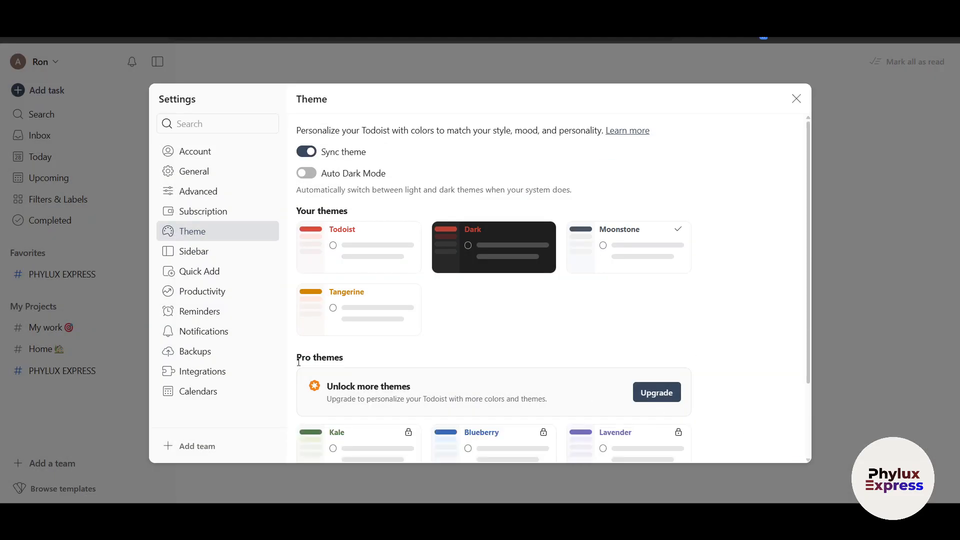
- Review the Sidebar, Quick Add and Productivity settings pages and close the settings
left_click(223, 255)
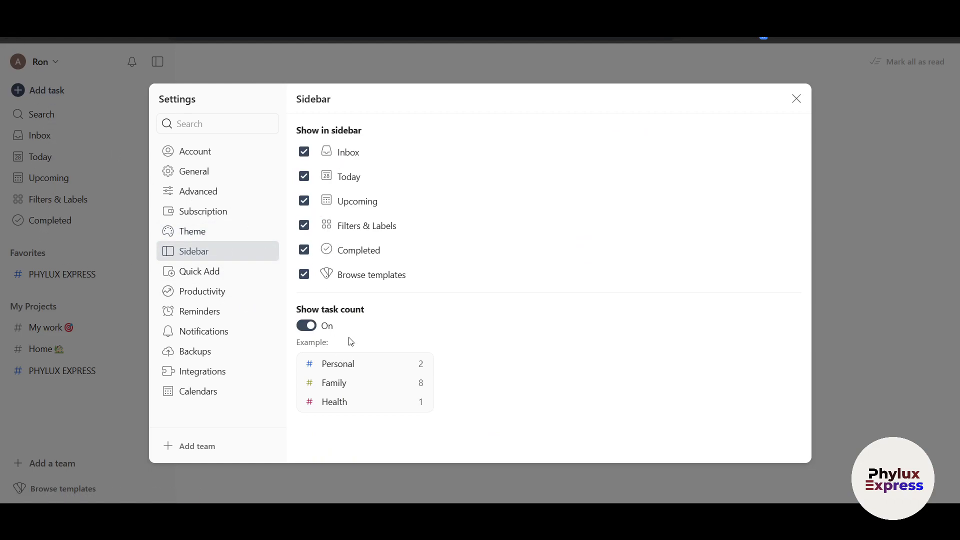
left_click(199, 274)
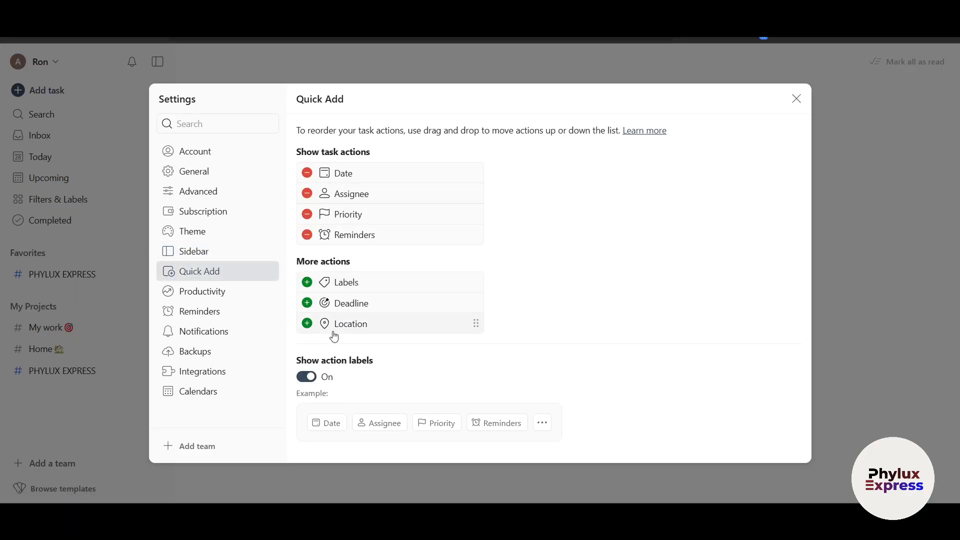
left_click(228, 296)
right_click(218, 350)
left_click(607, 335)
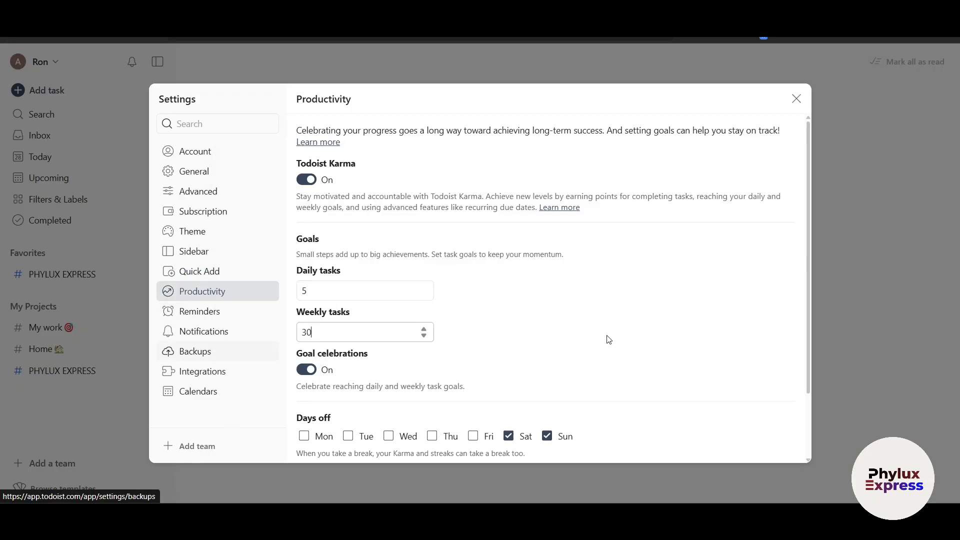
left_click(796, 99)
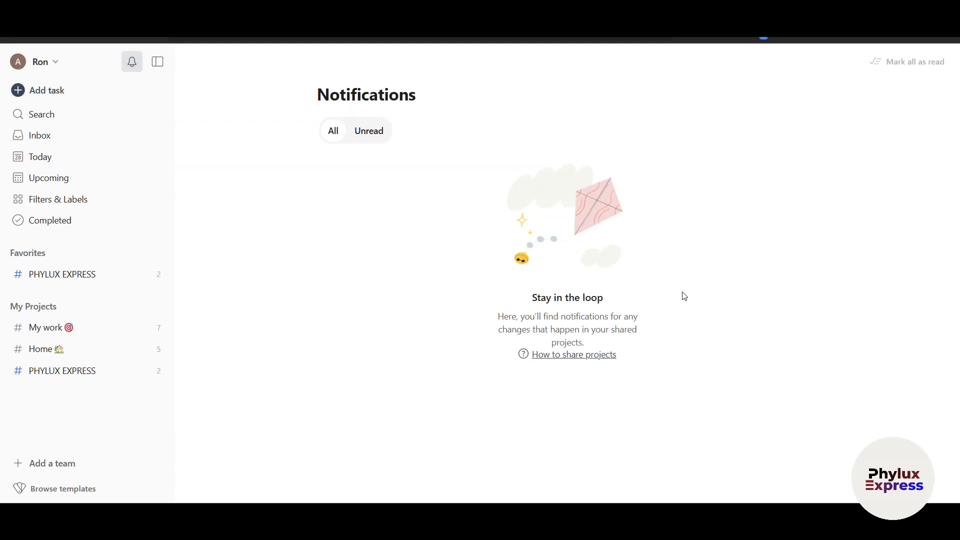